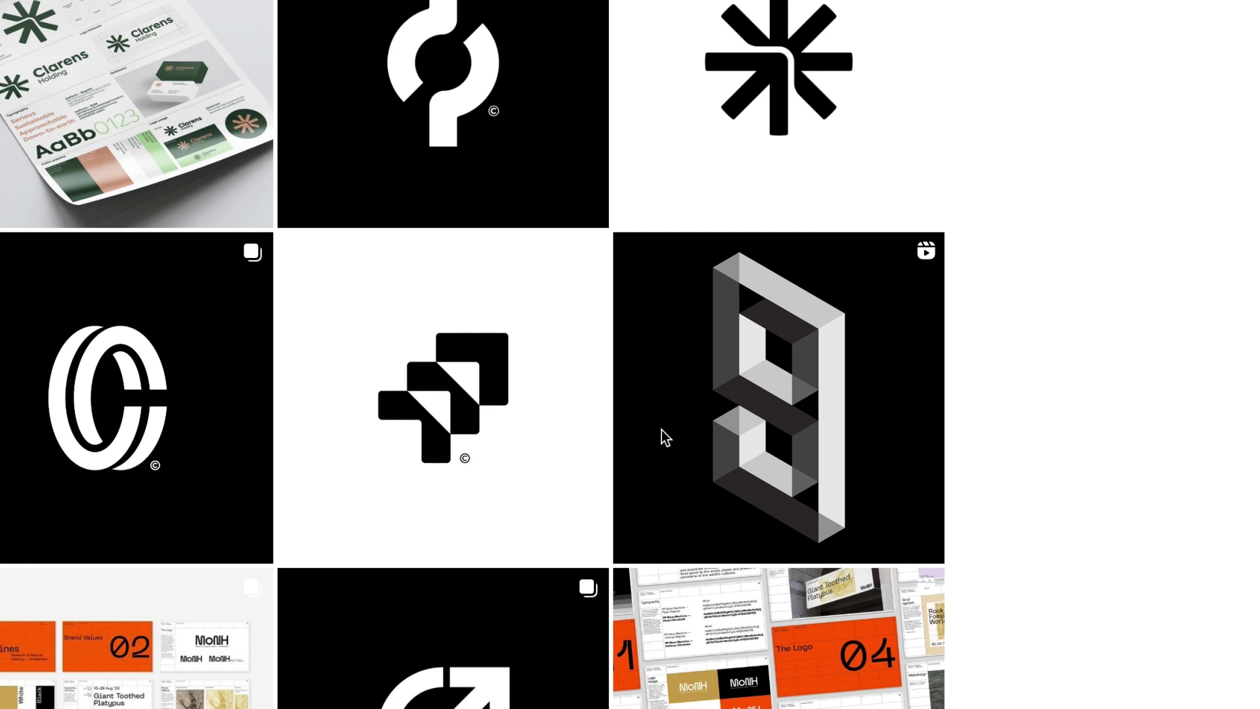
Step: Open the black-and-grey isometric number 9 reel from the Instagram profile grid
{"action": "left_click", "coordinate": [750, 491]}
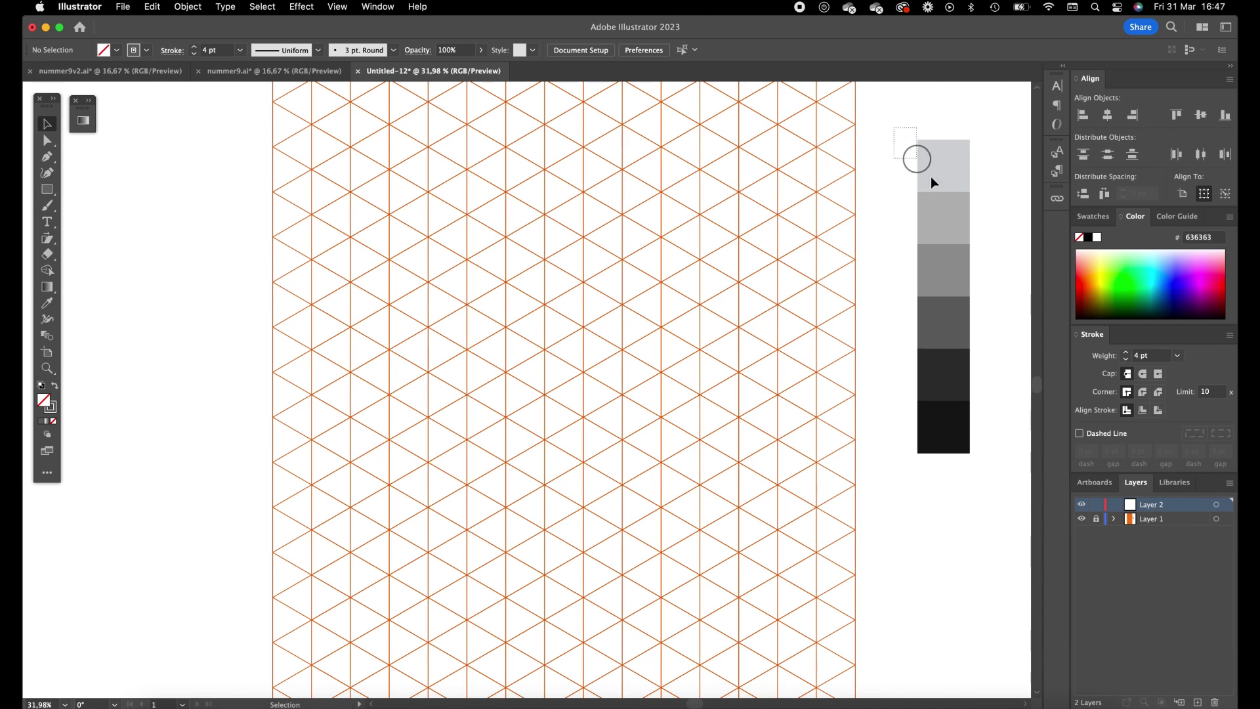
{"action": "left_click_drag", "start_coordinate": [930, 176], "coordinate": [989, 462]}
Step: With the Pen tool, outline the slanted top parallelogram face of the 9 on the grid
{"action": "left_click", "coordinate": [46, 159]}
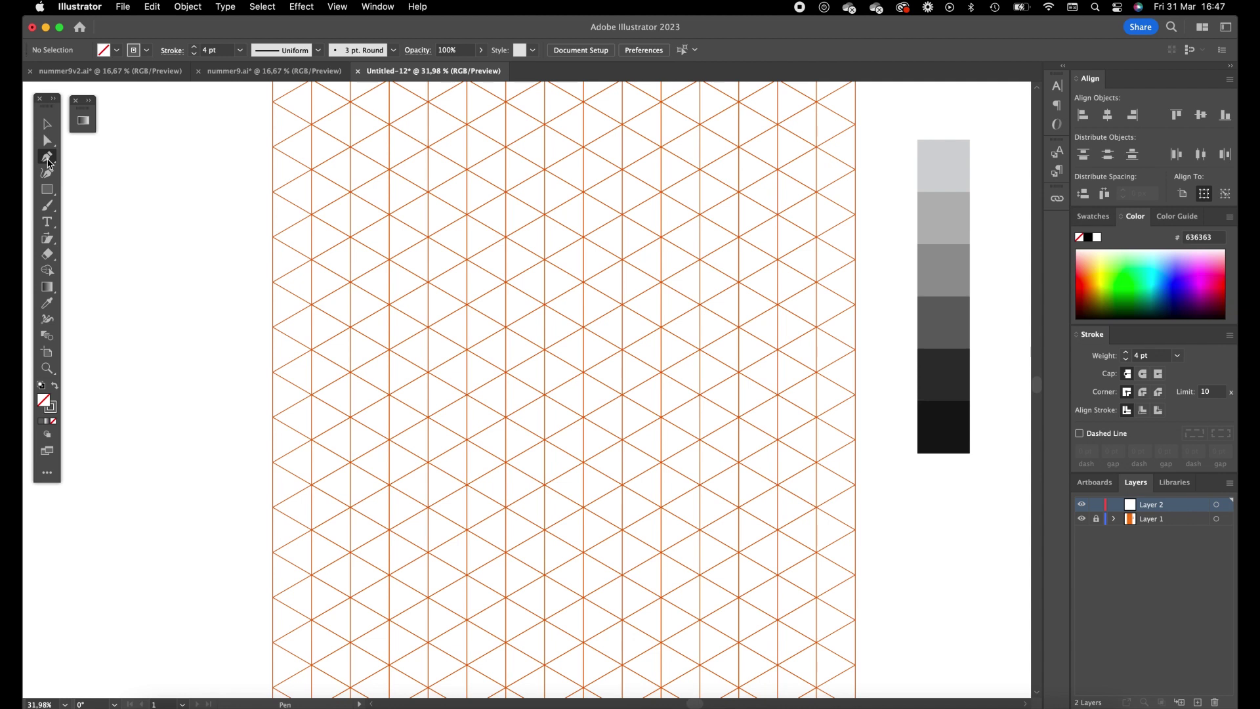
{"action": "key", "text": "p"}
{"action": "left_click", "coordinate": [507, 192]}
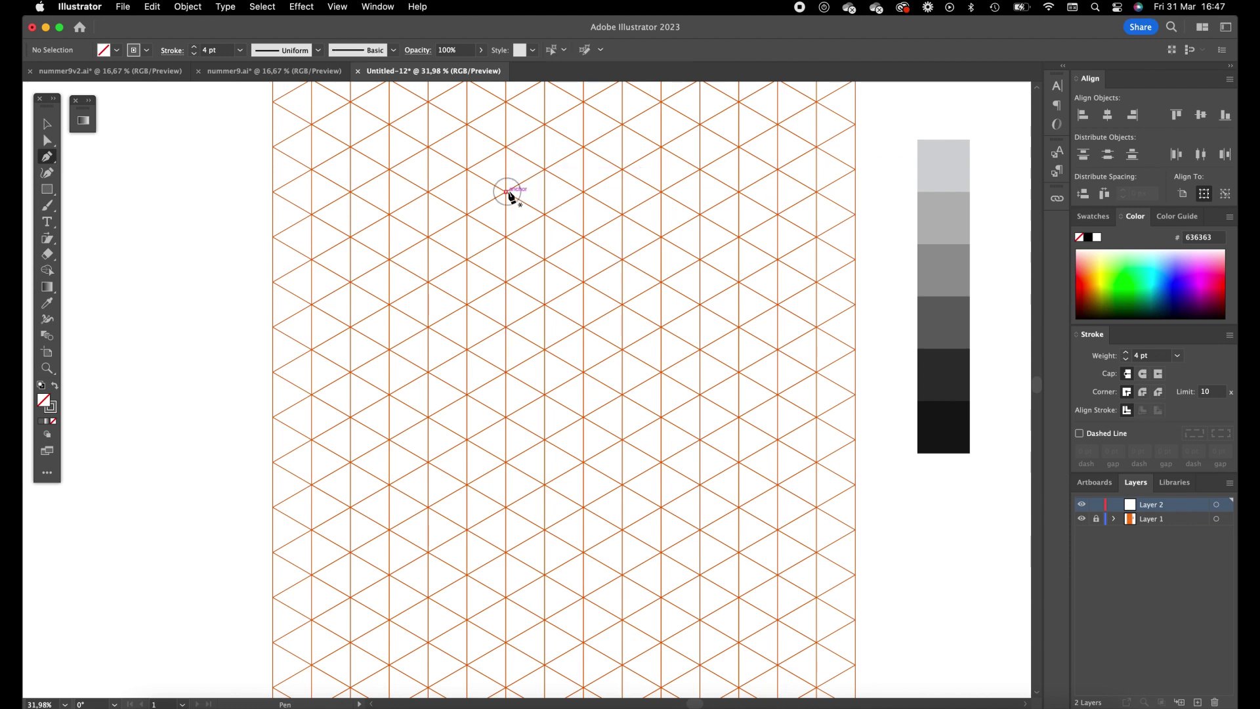
{"action": "left_click", "coordinate": [661, 282]}
{"action": "left_click", "coordinate": [622, 304]}
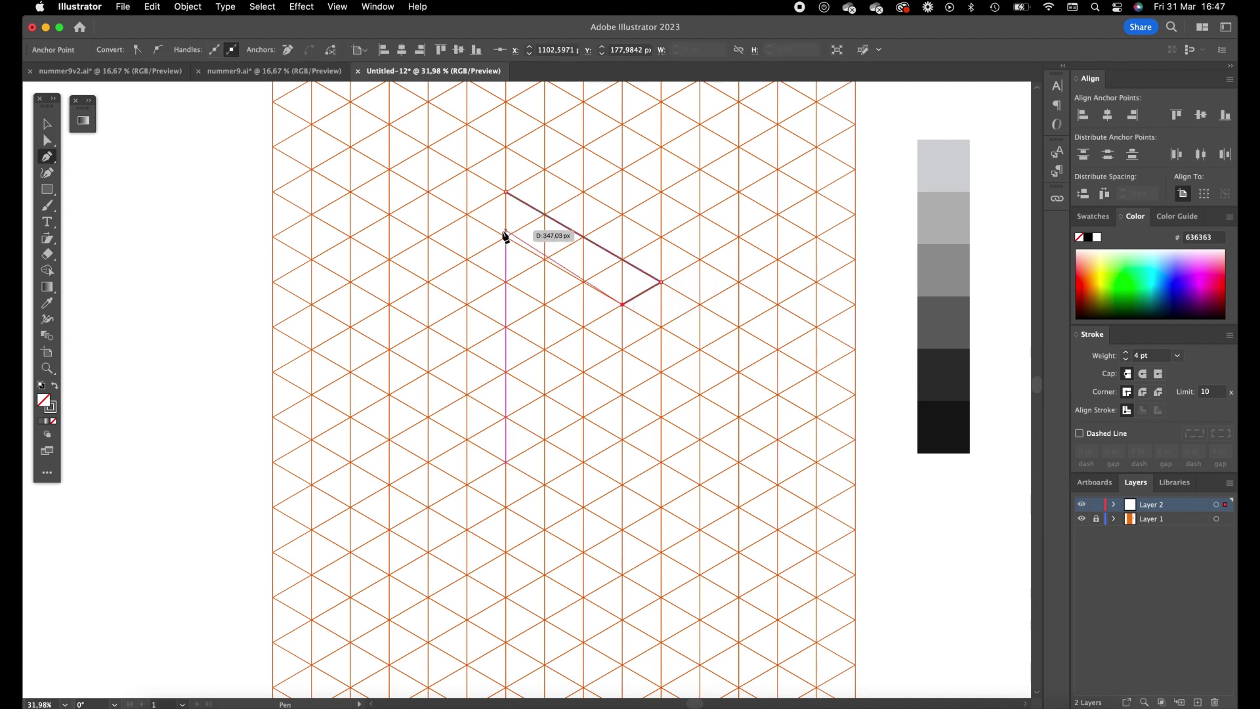
{"action": "left_click", "coordinate": [468, 216]}
{"action": "left_click", "coordinate": [507, 192]}
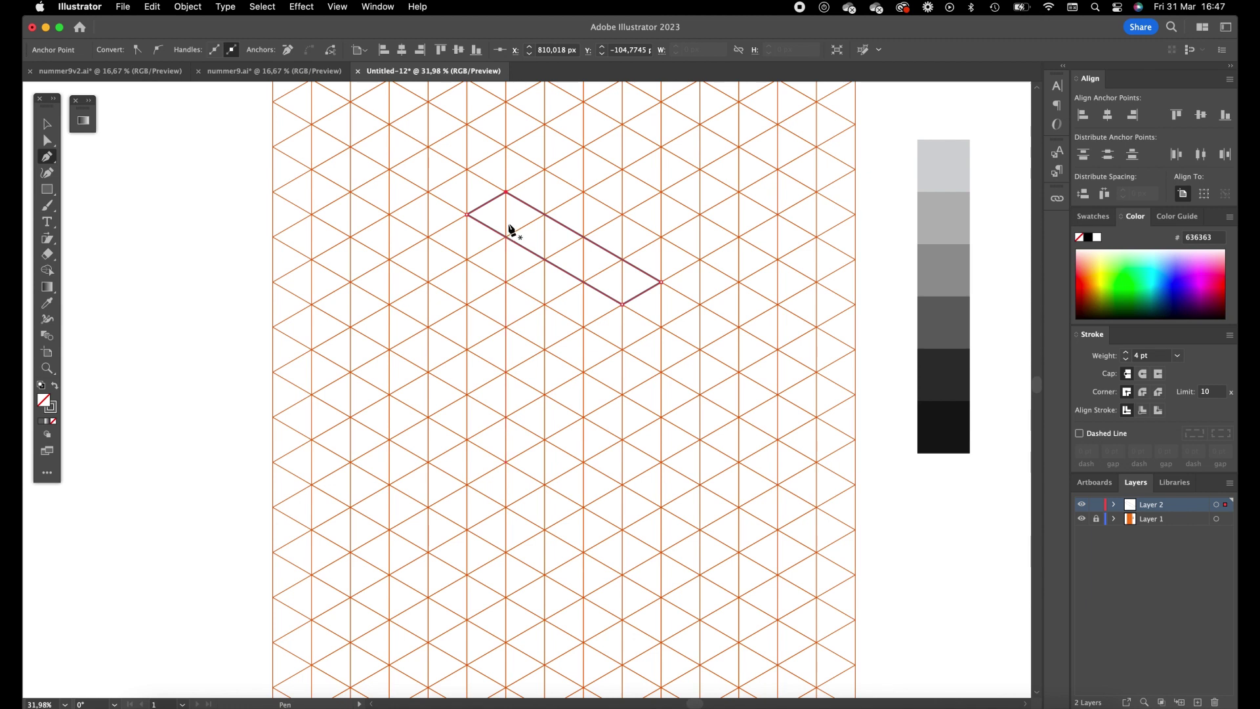
Step: Outline the tall narrow left side face below the top face's left end
{"action": "left_click", "coordinate": [466, 394]}
{"action": "left_click", "coordinate": [467, 215]}
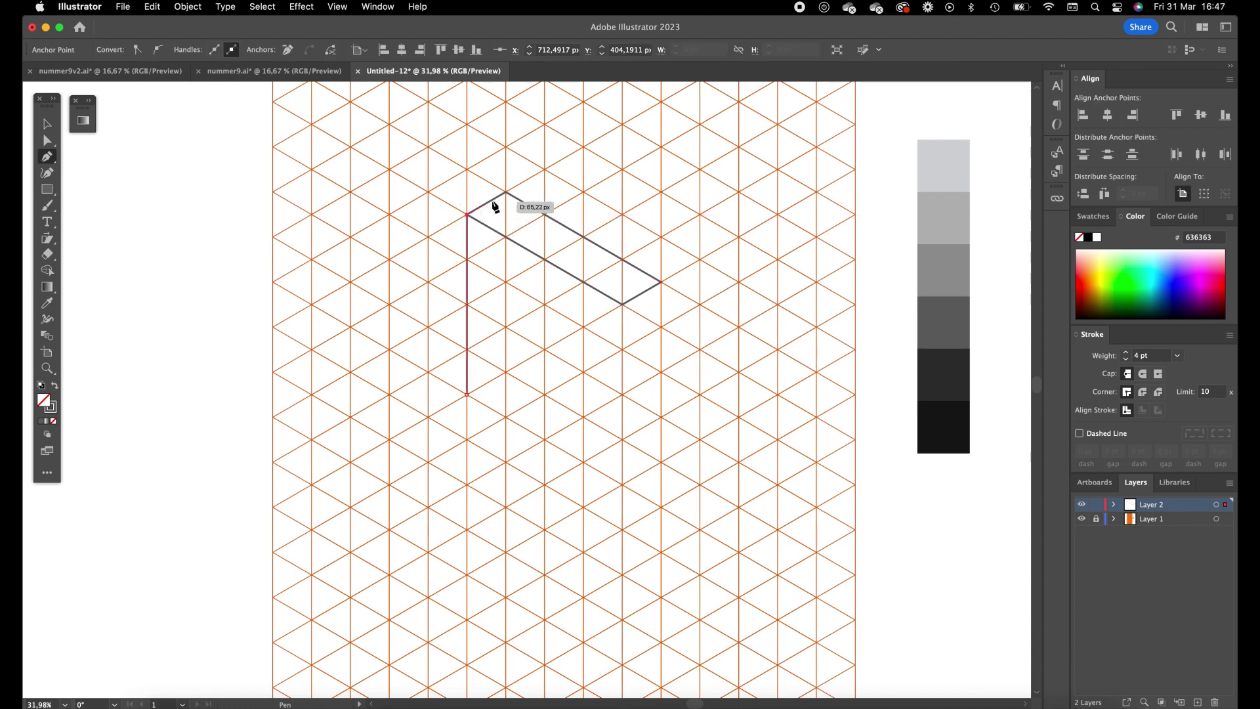
{"action": "left_click", "coordinate": [505, 192]}
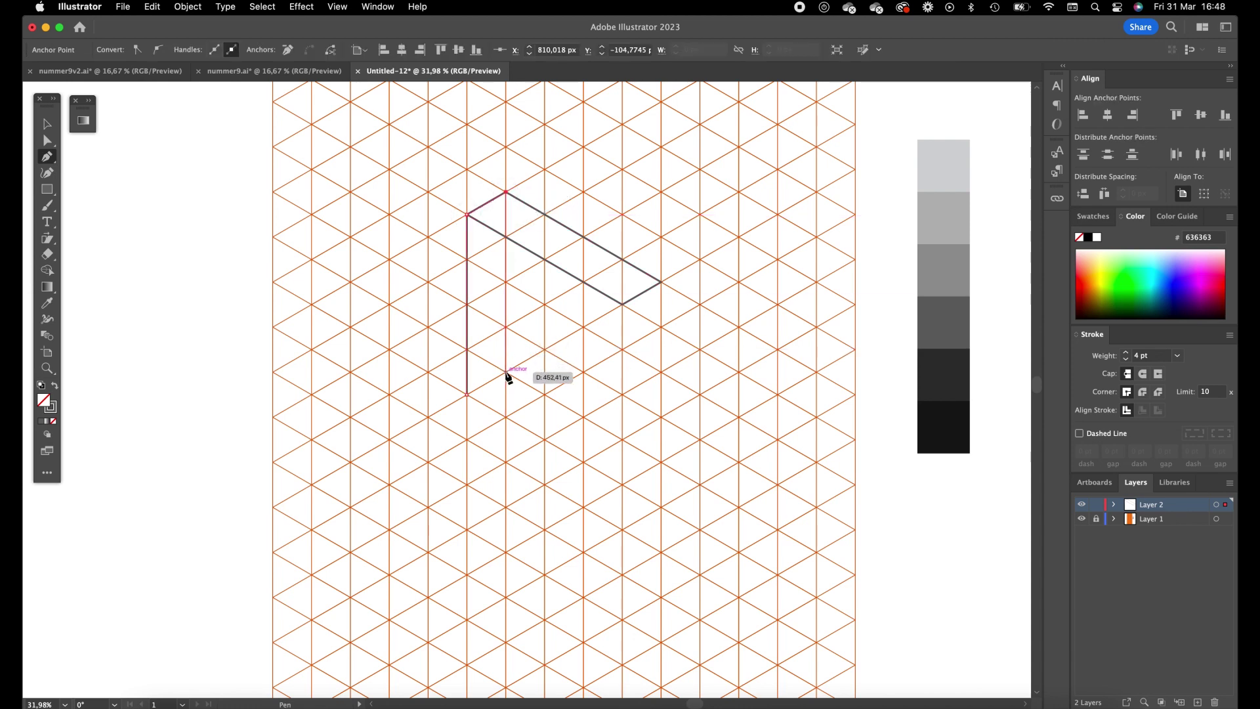
{"action": "left_click", "coordinate": [505, 372]}
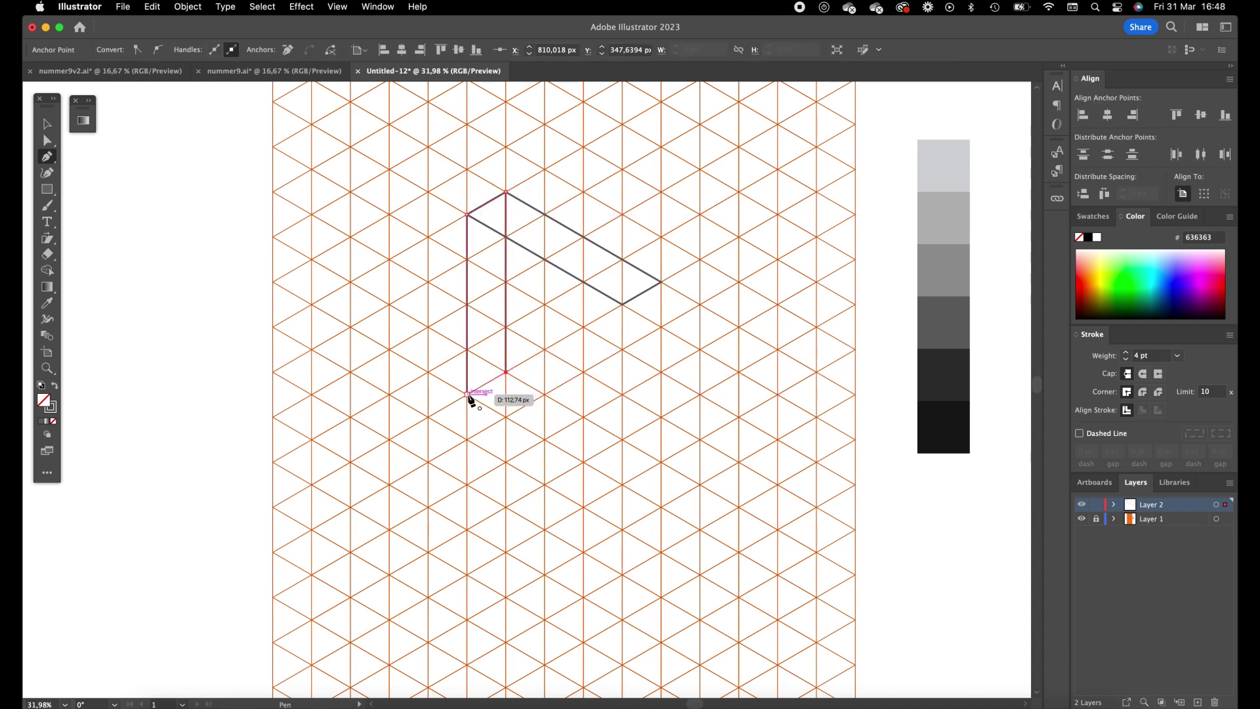
{"action": "left_click", "coordinate": [467, 394]}
Step: Outline the tall right side face down from the top face's right corner
{"action": "left_click", "coordinate": [661, 283]}
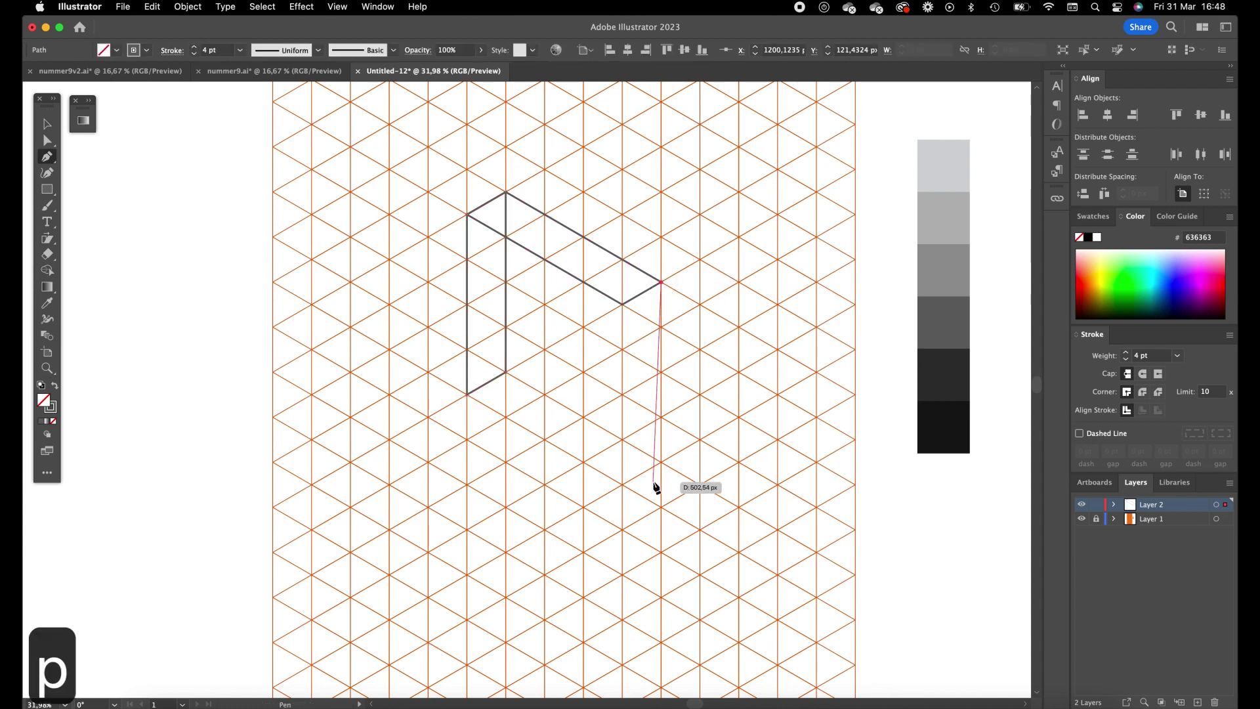
{"action": "left_click", "coordinate": [660, 597]}
{"action": "left_click", "coordinate": [622, 619]}
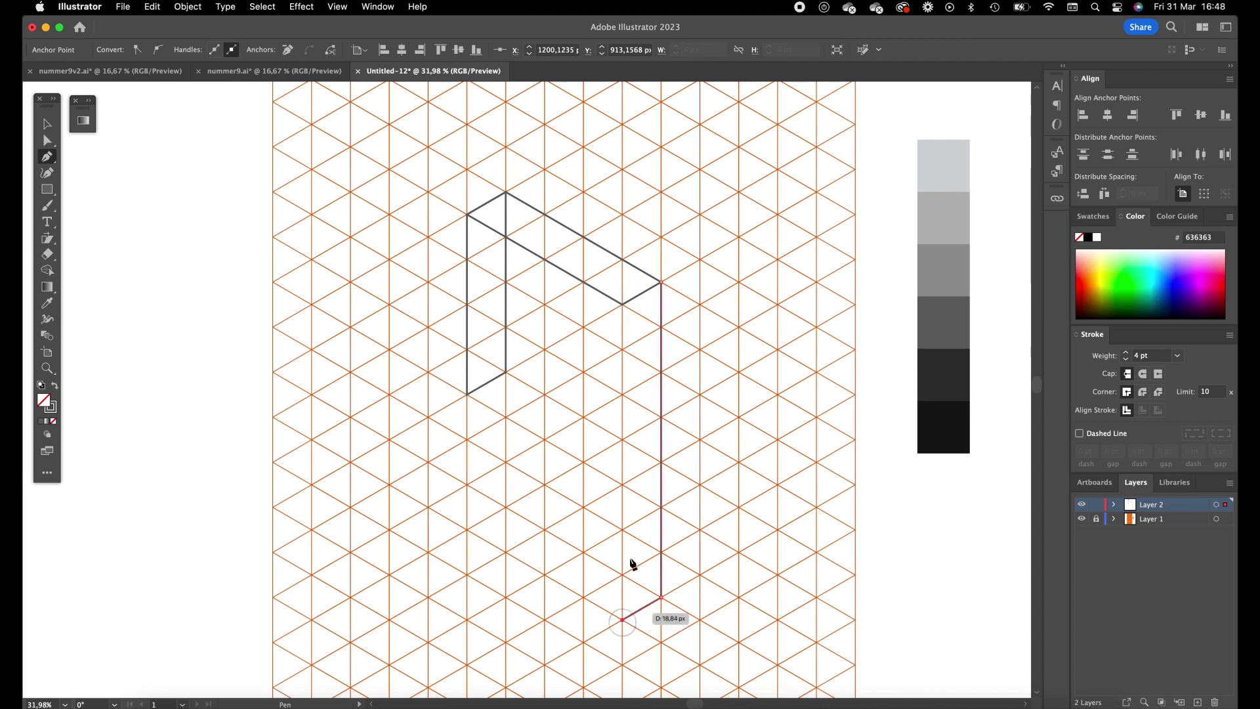
{"action": "left_click", "coordinate": [622, 304]}
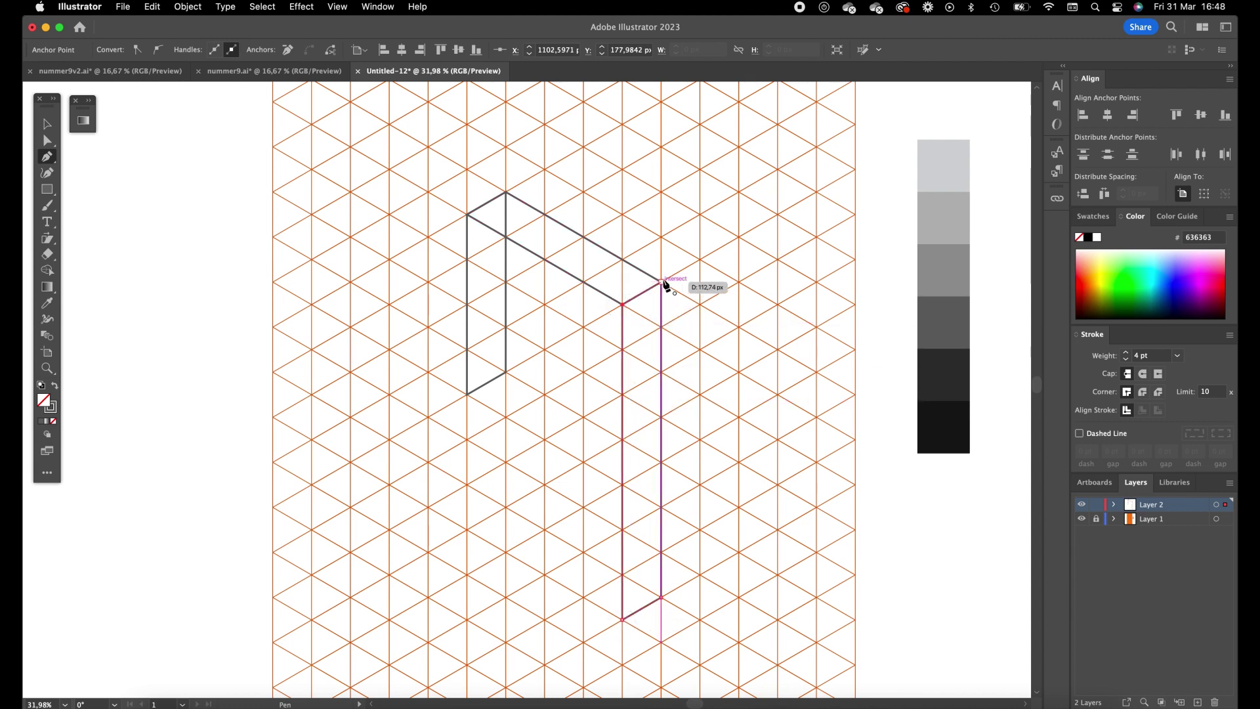
{"action": "left_click", "coordinate": [661, 283]}
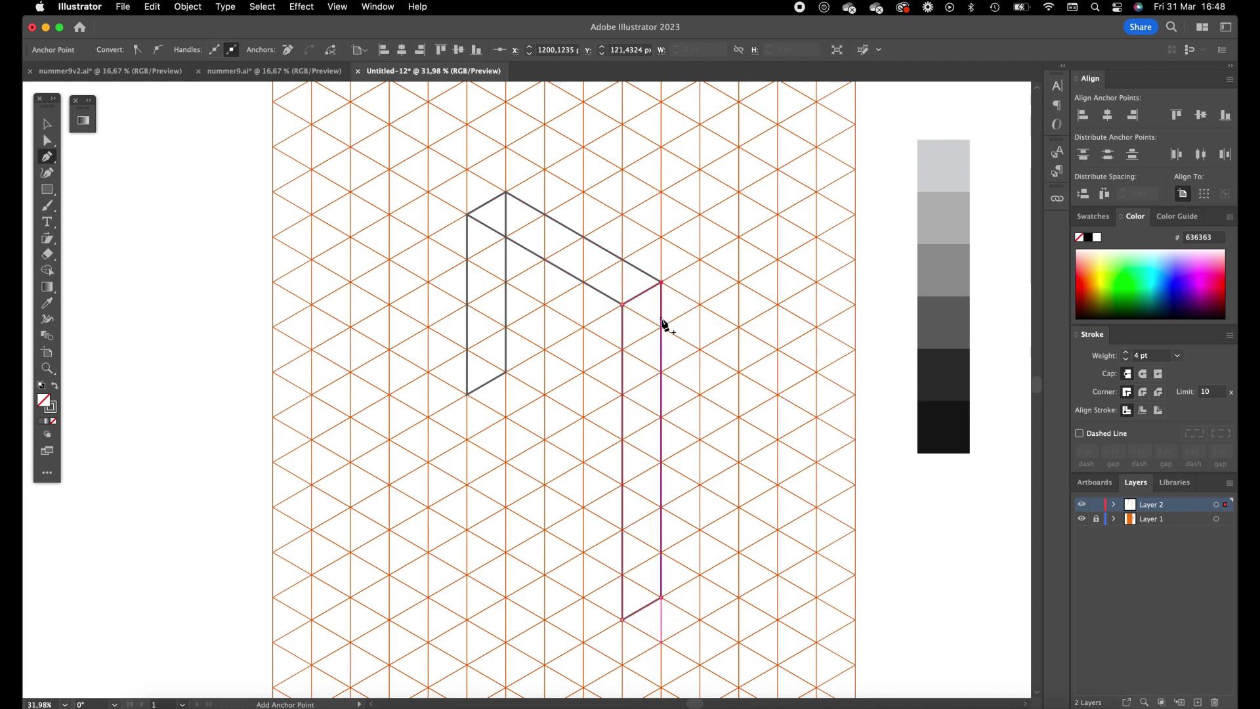
Step: Outline the slanted bottom parallelogram joining the right face's base
{"action": "left_click", "coordinate": [467, 530]}
{"action": "left_click", "coordinate": [622, 620]}
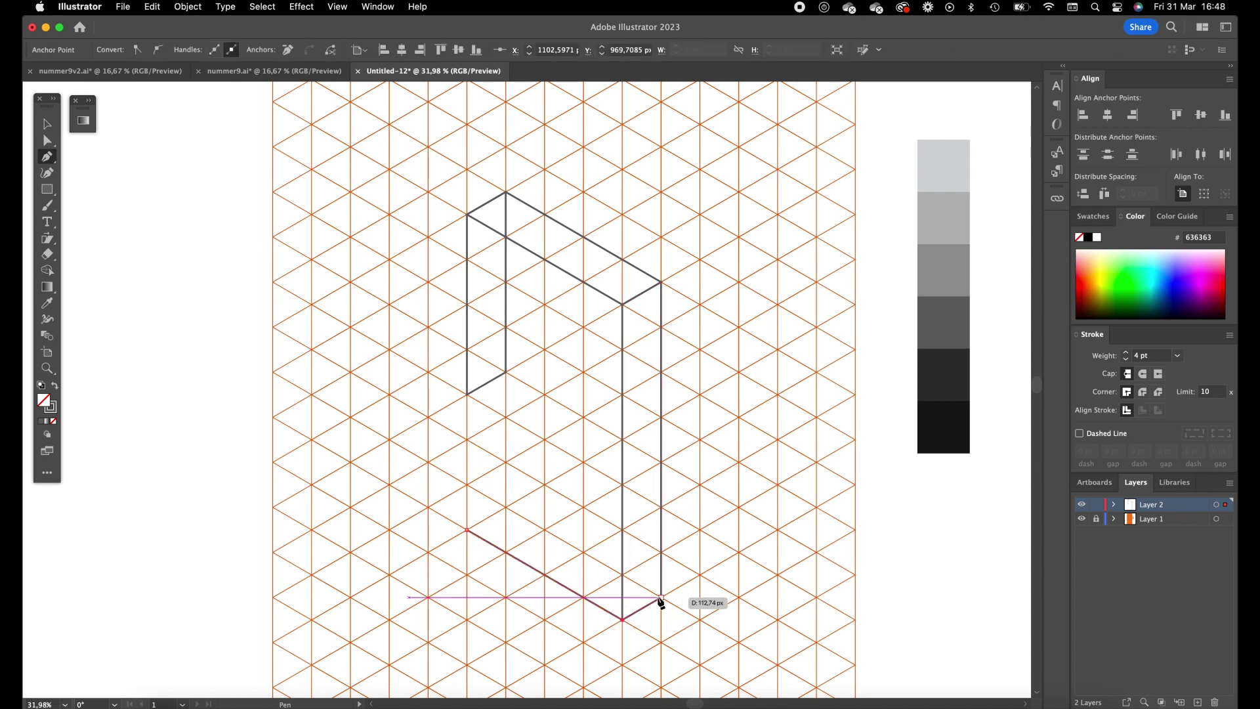
{"action": "left_click", "coordinate": [661, 597]}
{"action": "left_click", "coordinate": [506, 507]}
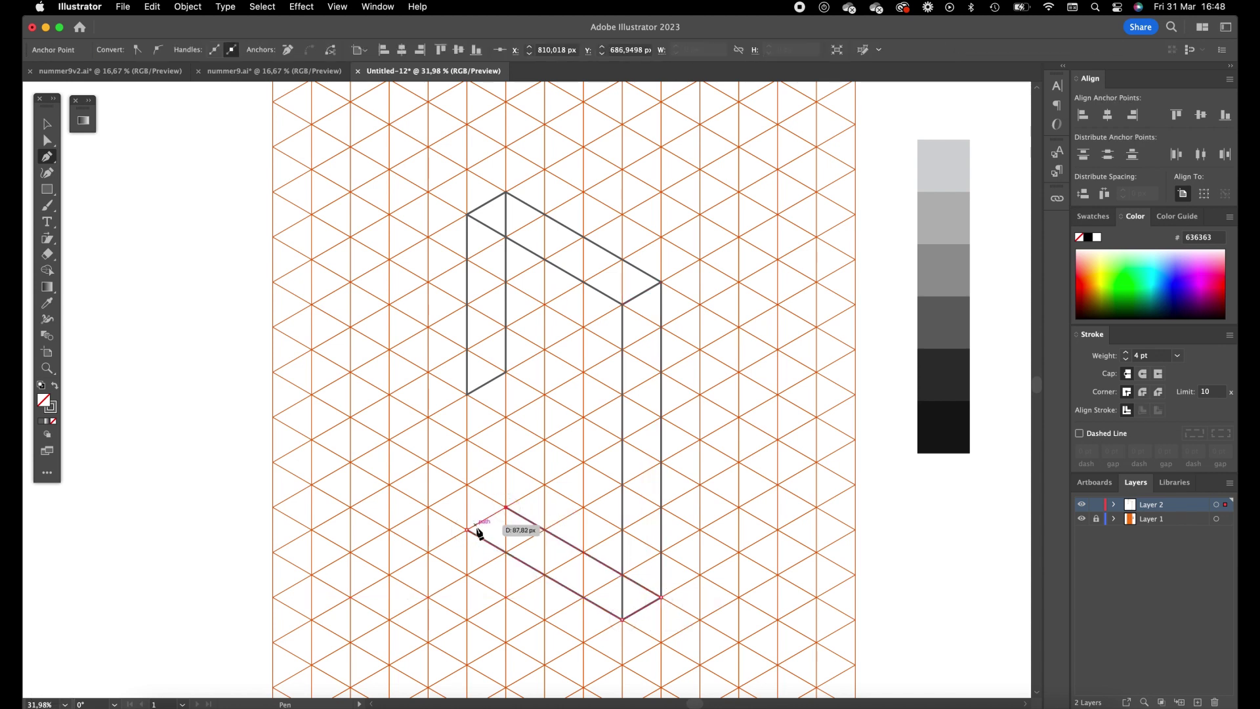
{"action": "left_click", "coordinate": [468, 530]}
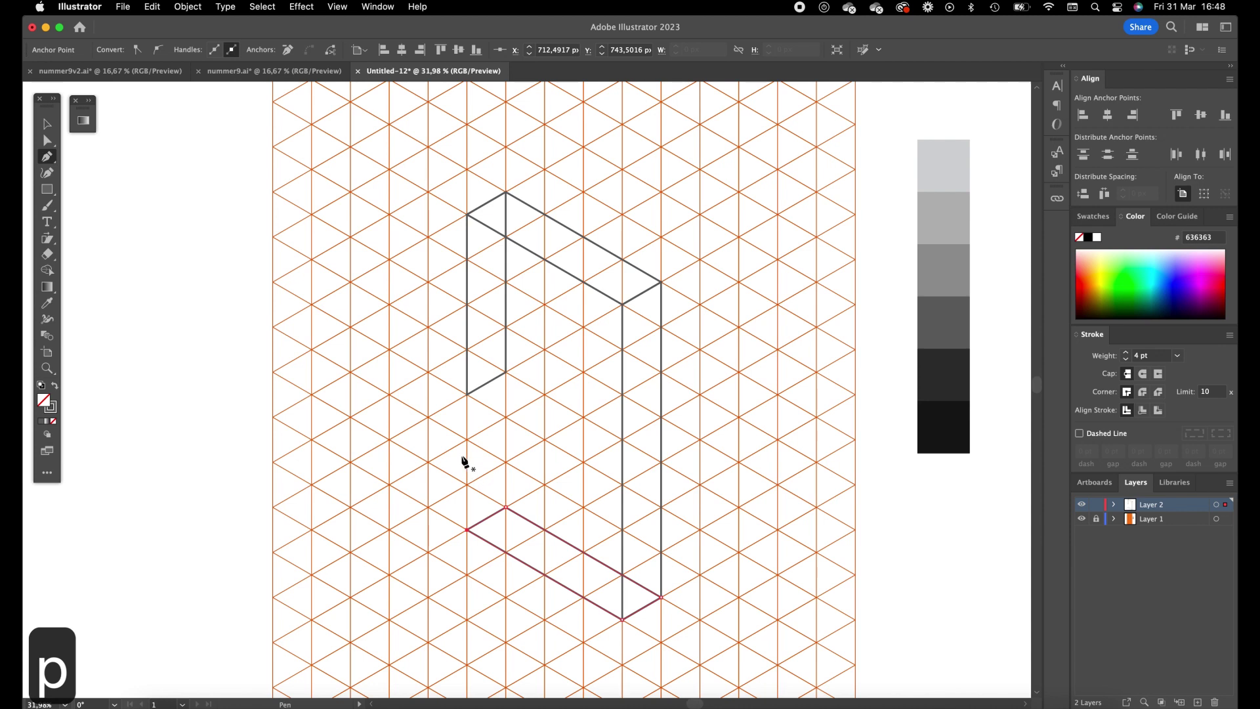
Step: Outline the short left face rising from the bottom face's left end
{"action": "left_click", "coordinate": [467, 440]}
{"action": "left_click", "coordinate": [467, 529]}
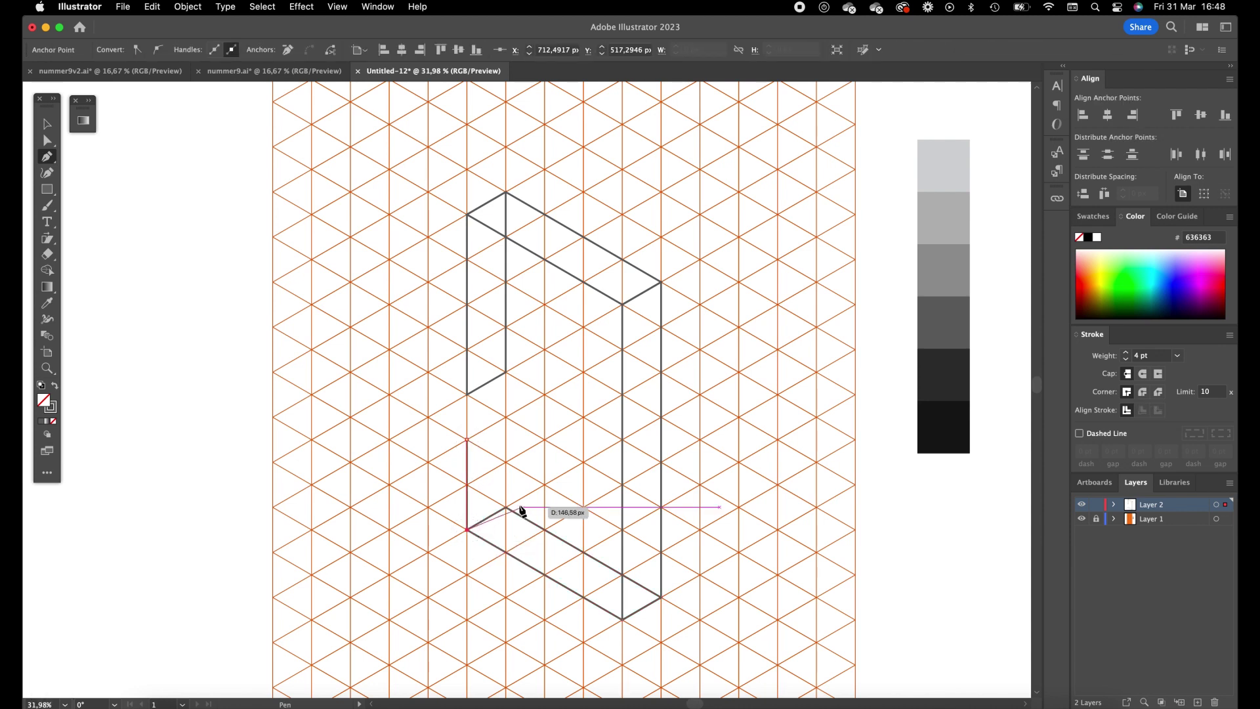
{"action": "left_click", "coordinate": [506, 507]}
{"action": "left_click", "coordinate": [506, 417]}
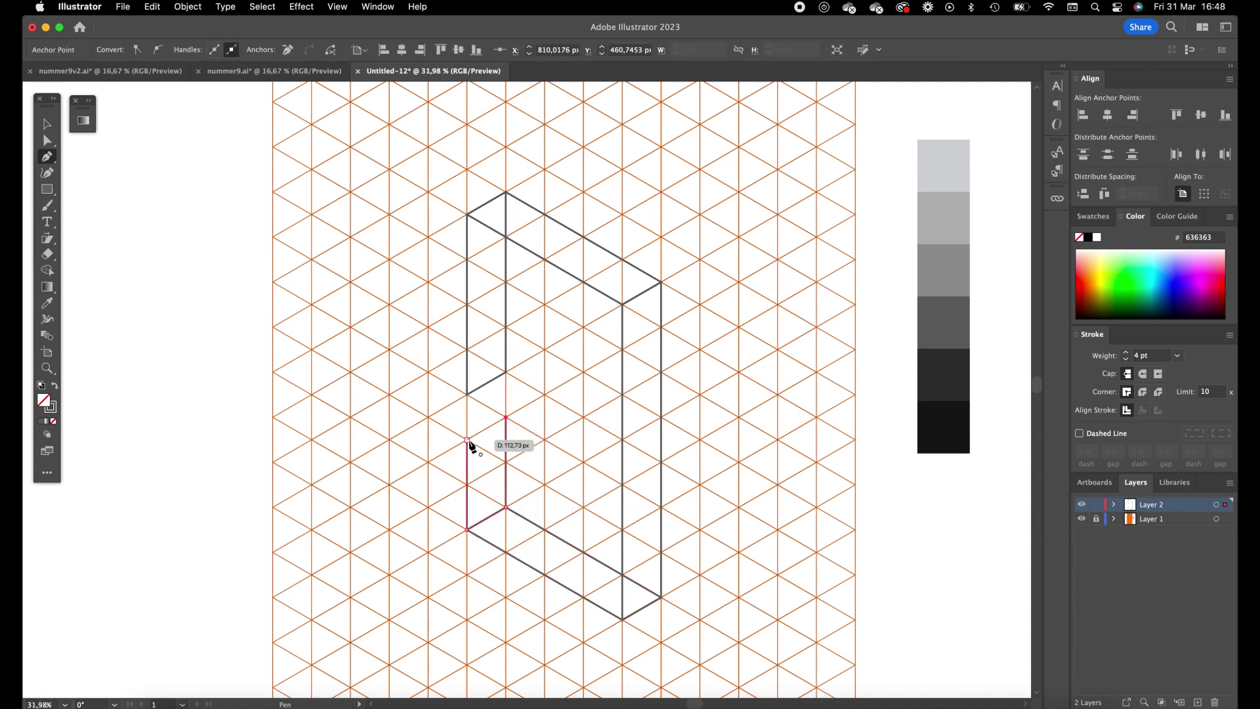
{"action": "left_click", "coordinate": [467, 439]}
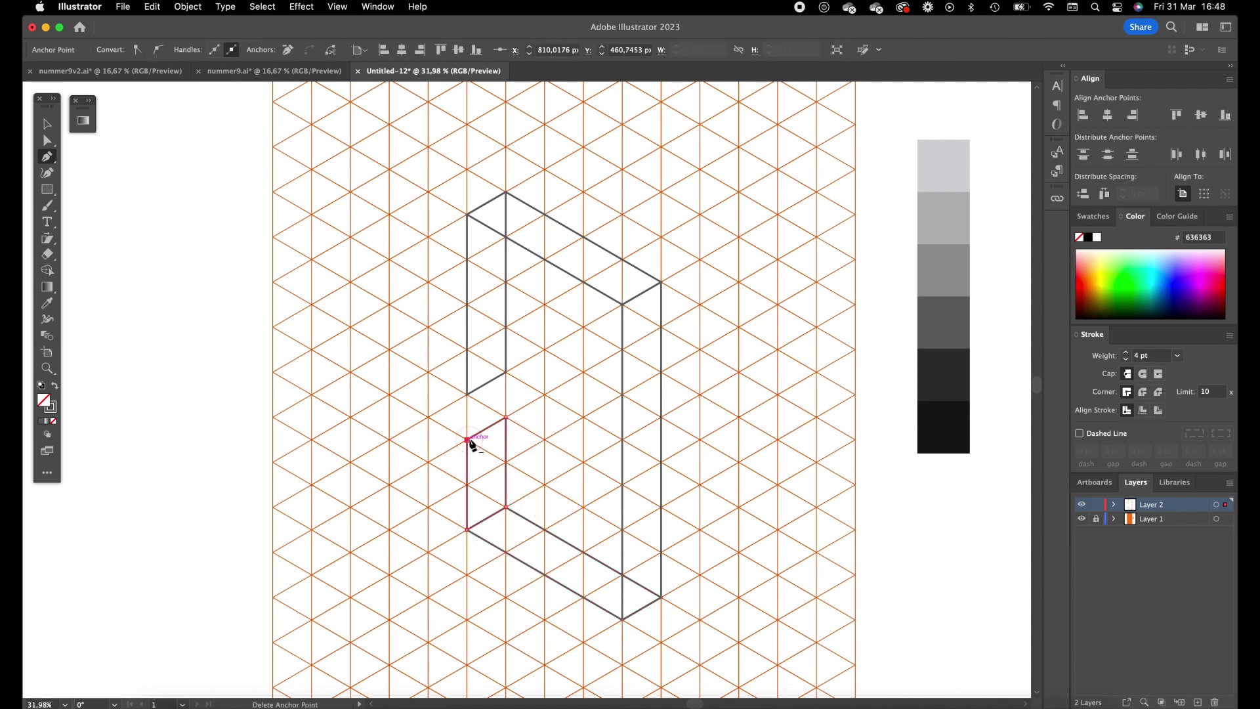
Step: Outline the small inner face beside the short left face
{"action": "left_click", "coordinate": [544, 438]}
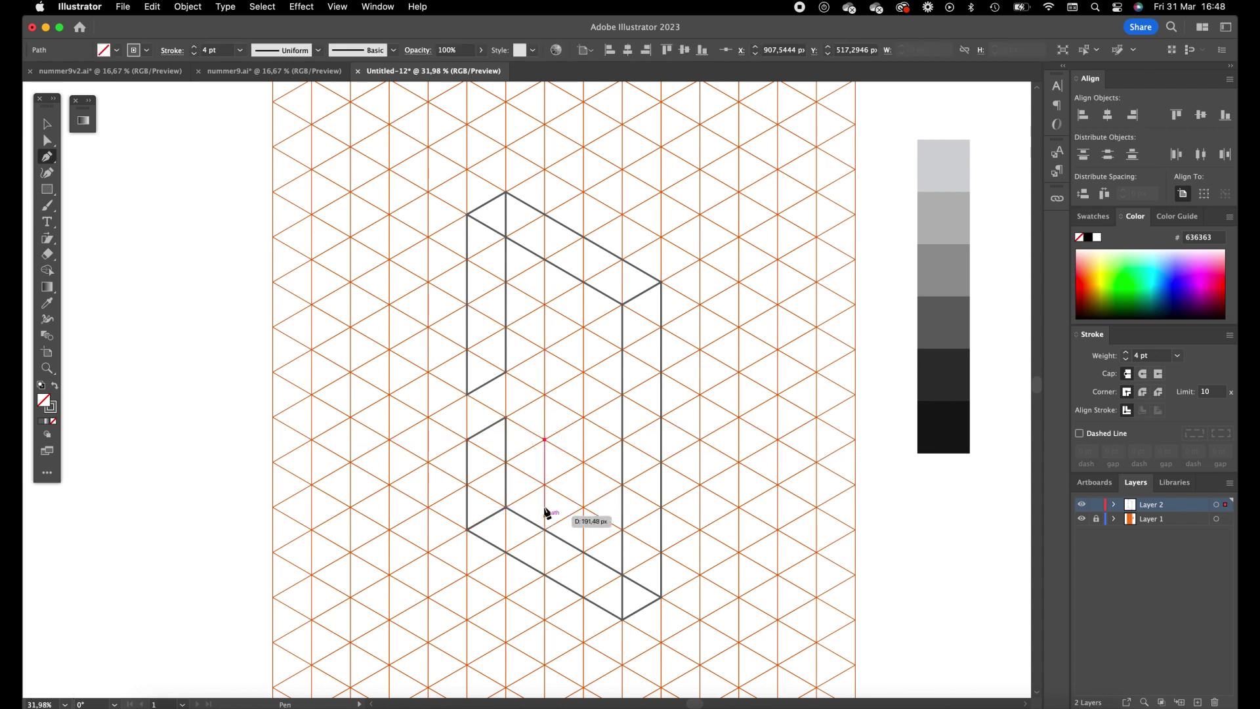
{"action": "left_click", "coordinate": [544, 485]}
{"action": "left_click", "coordinate": [506, 507]}
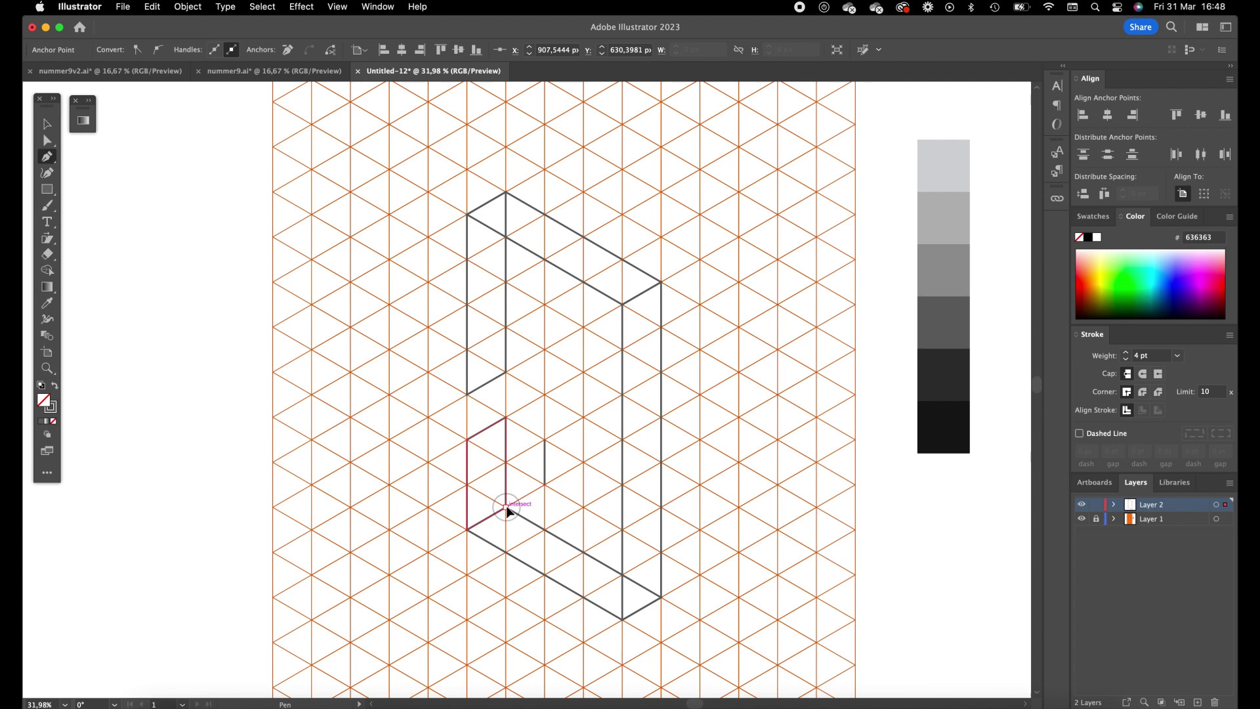
{"action": "left_click", "coordinate": [507, 463]}
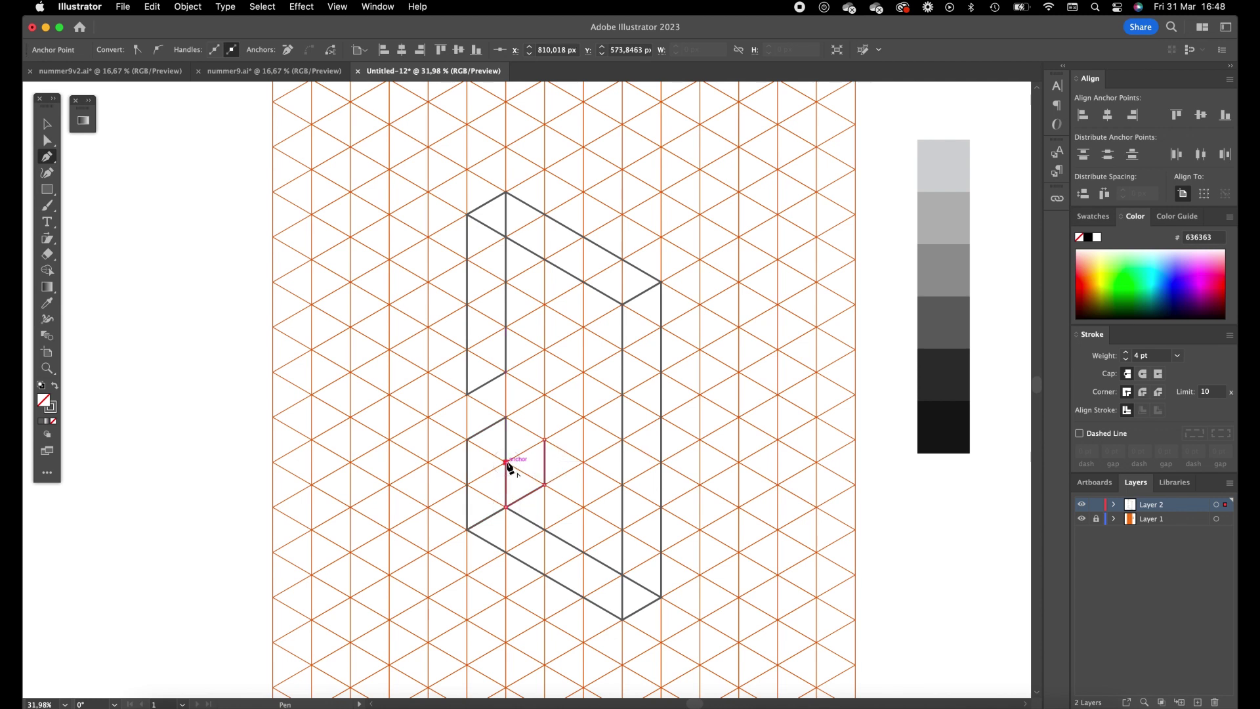
{"action": "left_click", "coordinate": [545, 439]}
Step: Outline the small rhombus sitting on top of the short face
{"action": "left_click", "coordinate": [505, 418]}
{"action": "left_click", "coordinate": [466, 439]}
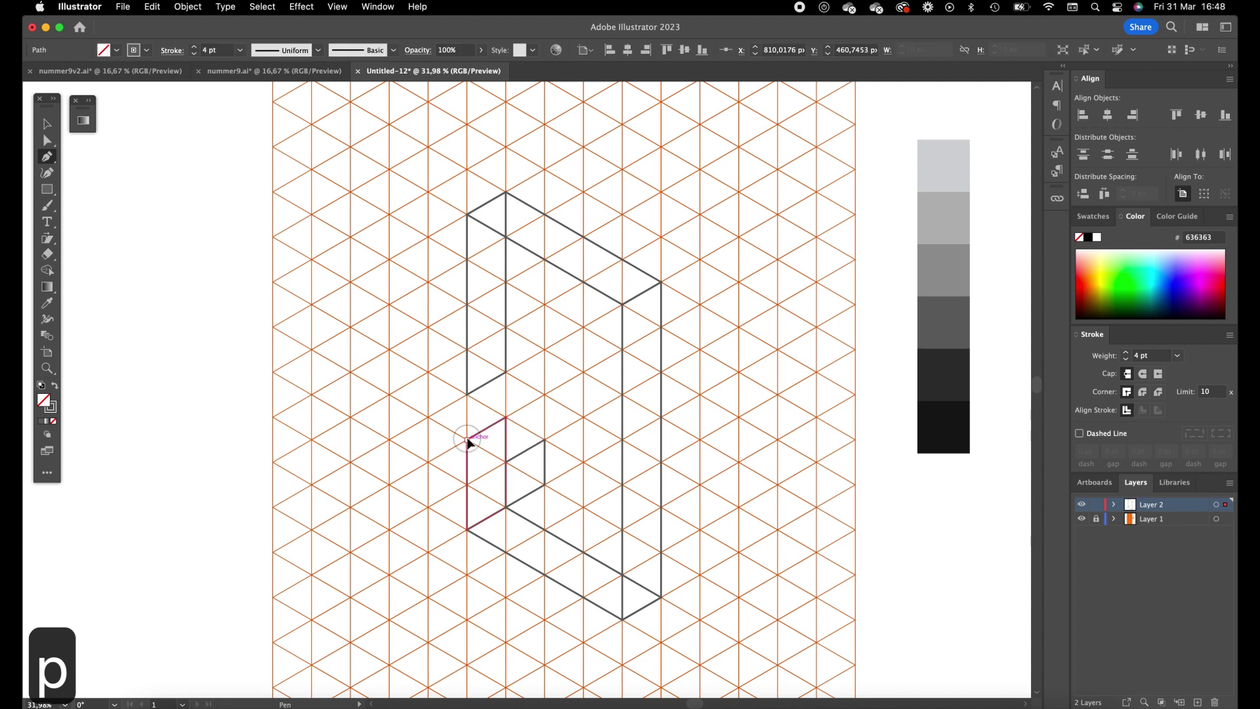
{"action": "left_click", "coordinate": [507, 463]}
{"action": "left_click", "coordinate": [544, 439]}
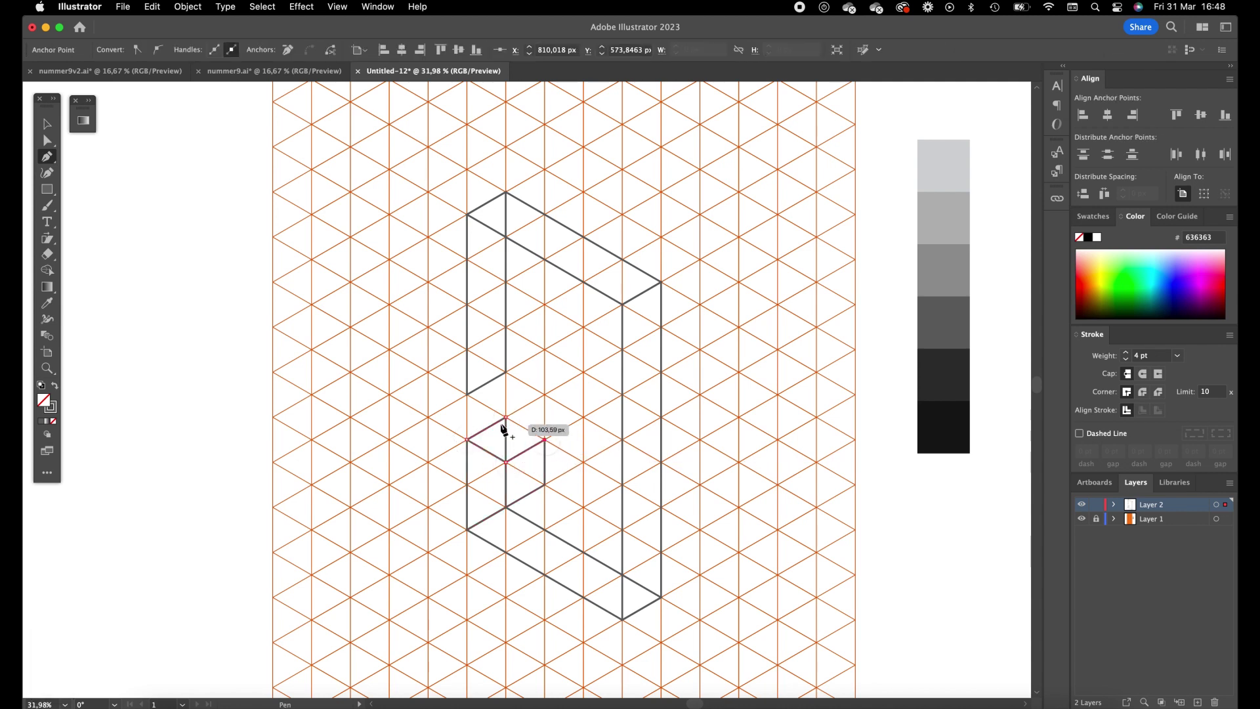
{"action": "left_click", "coordinate": [507, 417]}
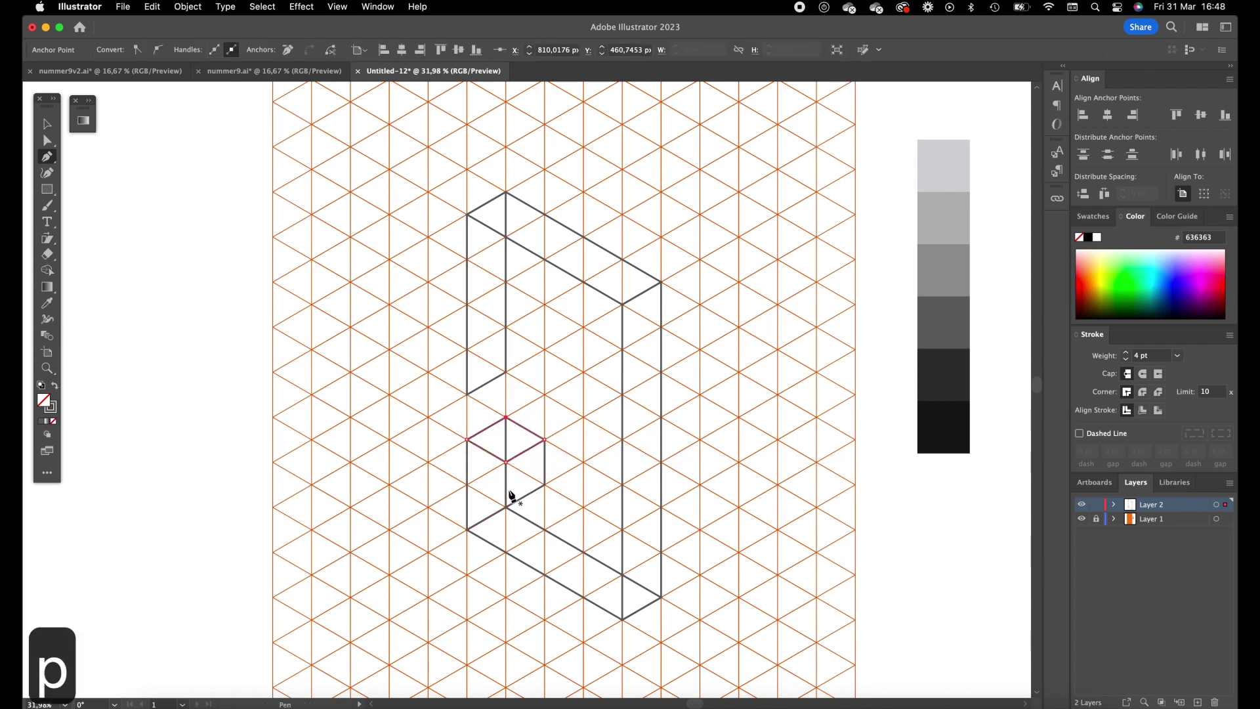
Step: Outline the rhombus face in the lower loop, correcting one misplaced corner
{"action": "left_click", "coordinate": [544, 484]}
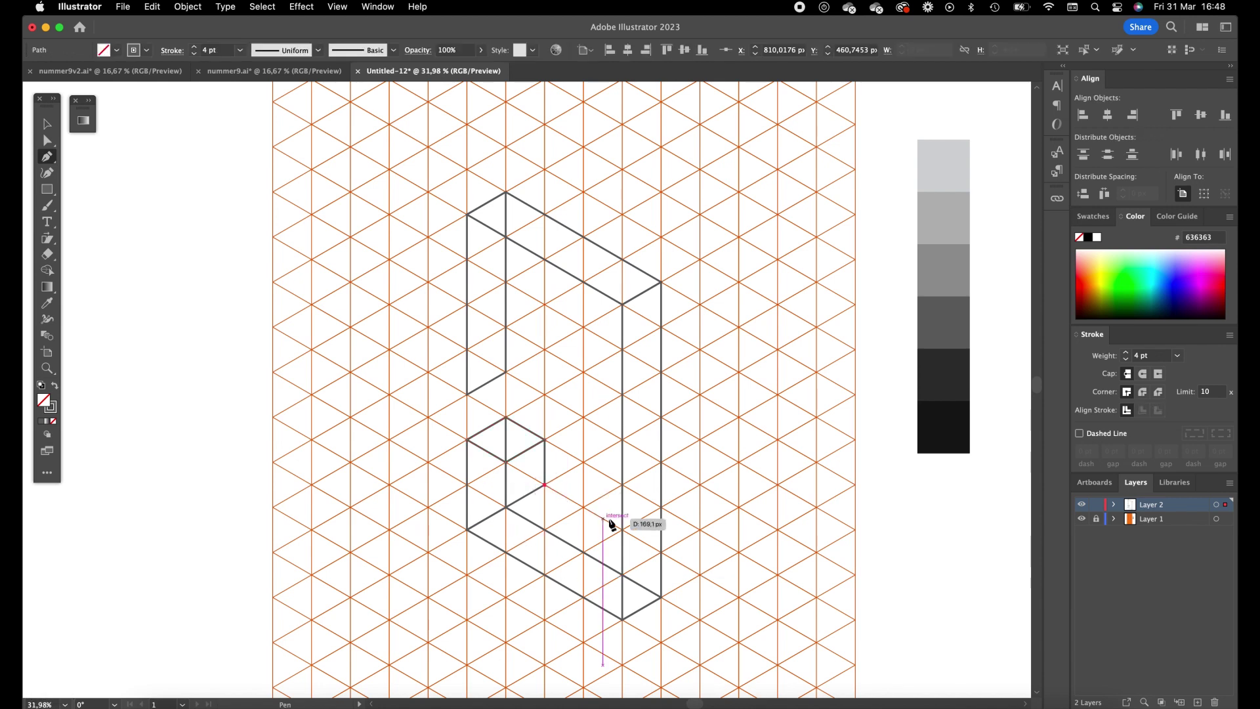
{"action": "left_click", "coordinate": [622, 531]}
{"action": "key", "text": "super+z"}
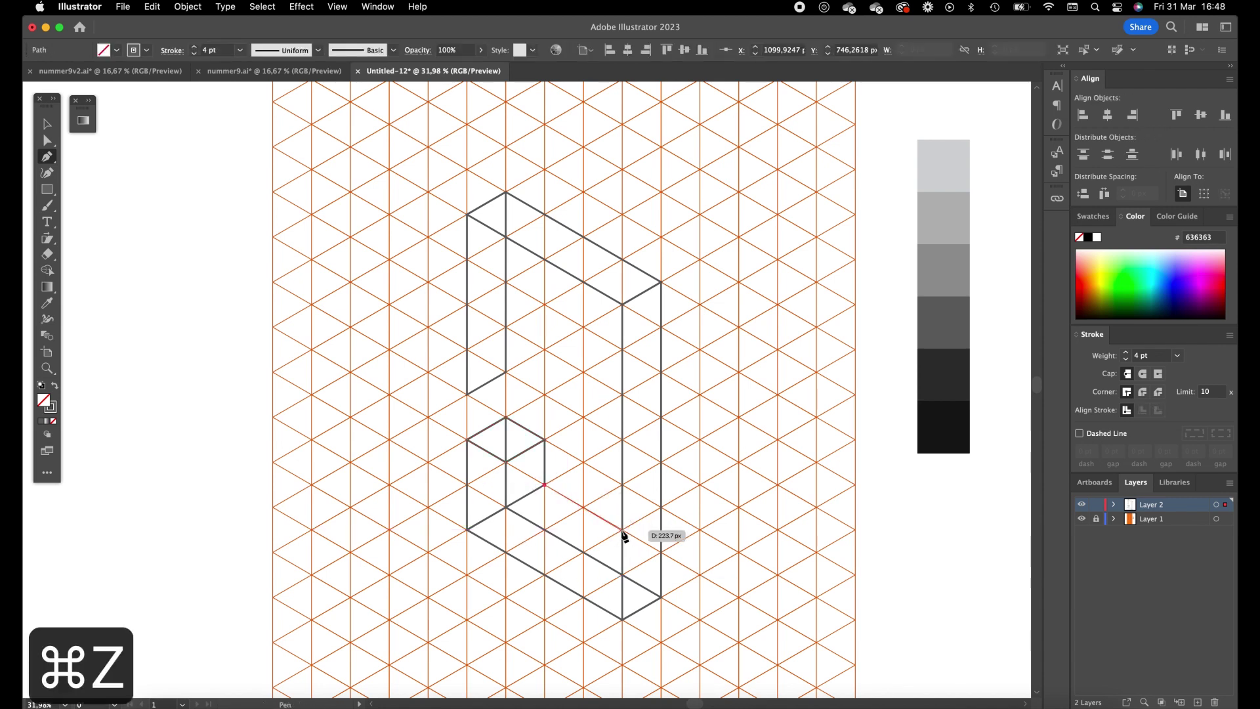
{"action": "left_click", "coordinate": [622, 528]}
{"action": "left_click", "coordinate": [583, 552]}
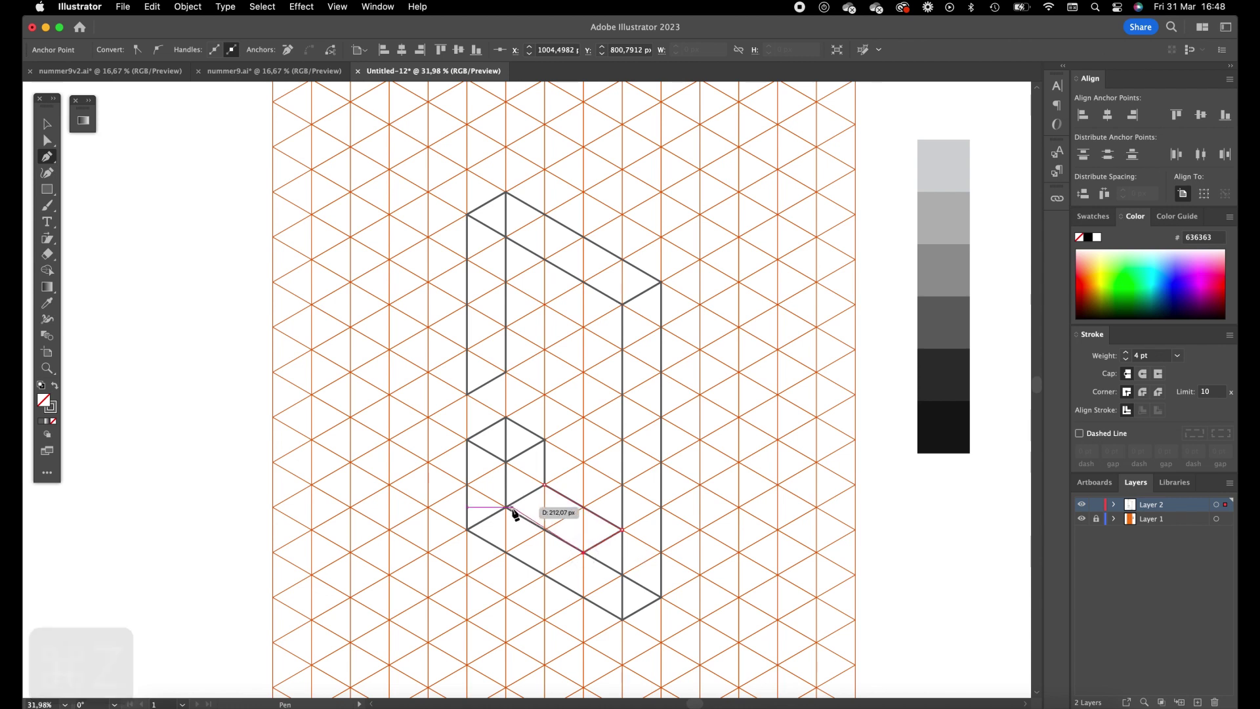
{"action": "left_click", "coordinate": [506, 507]}
{"action": "left_click", "coordinate": [545, 484]}
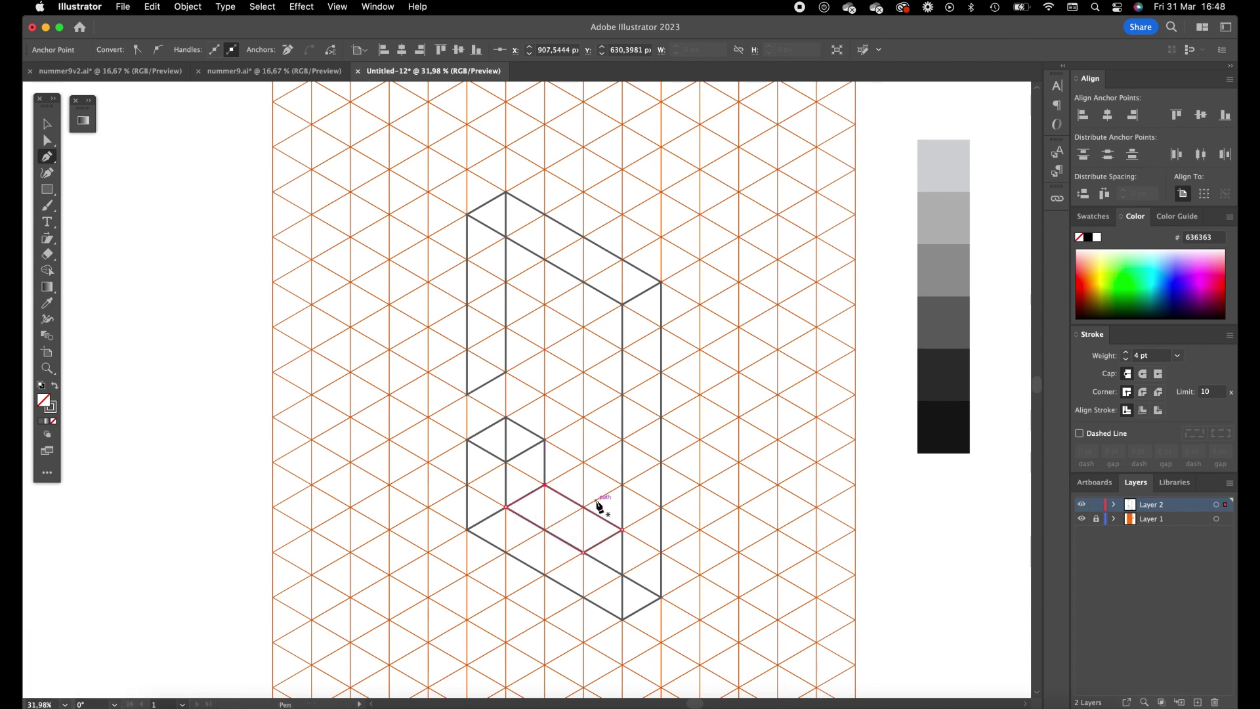
Step: Outline the inner vertical side face of the lower loop, redrawing it with a lower top
{"action": "key", "text": "p"}
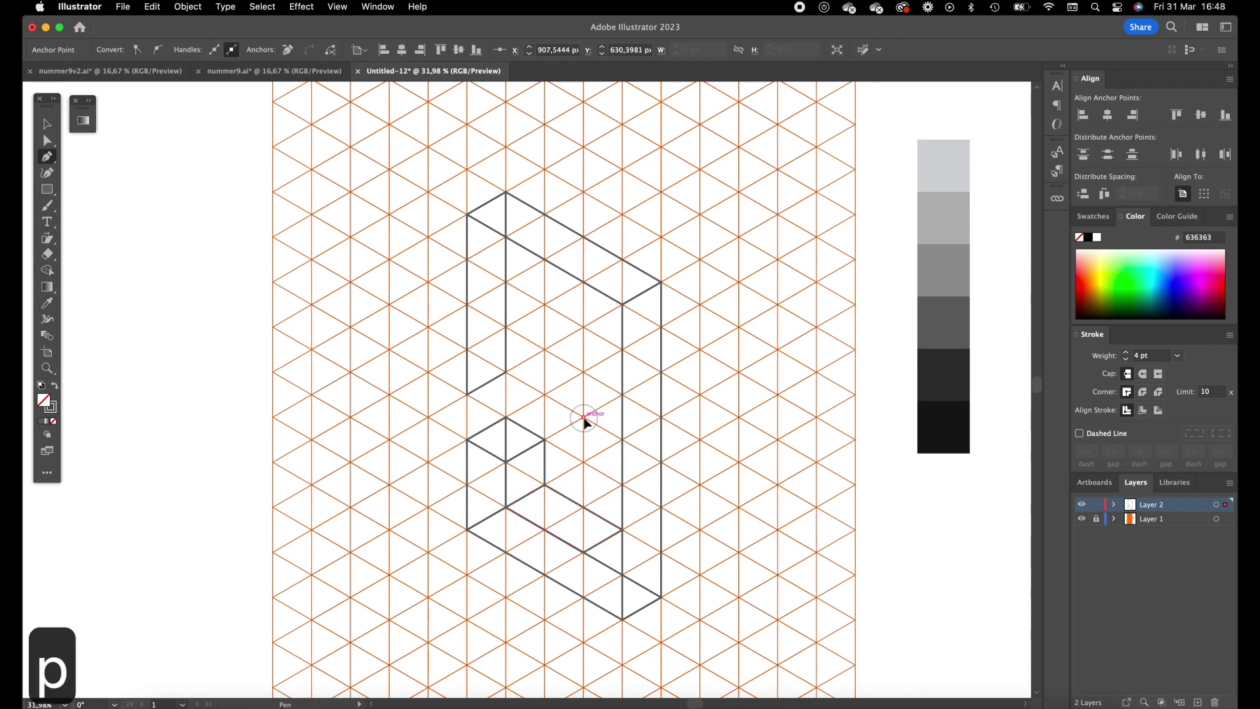
{"action": "left_click", "coordinate": [584, 417]}
{"action": "left_click", "coordinate": [584, 552]}
{"action": "left_click", "coordinate": [622, 528]}
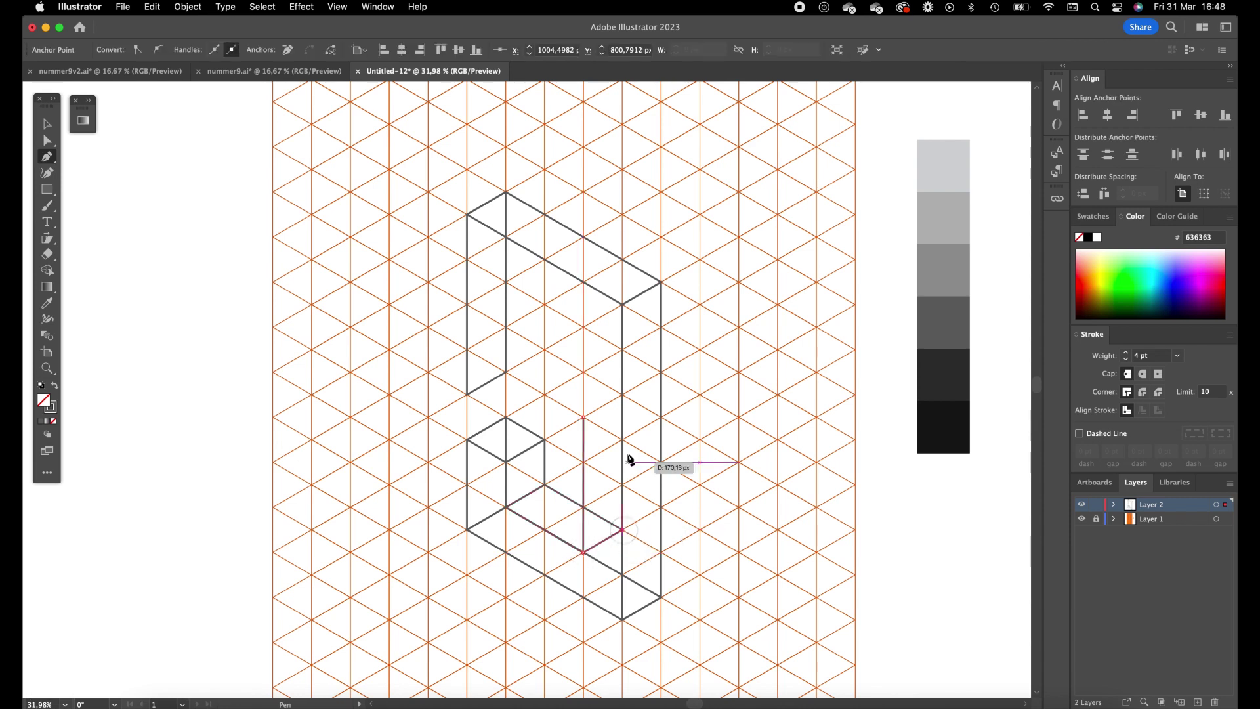
{"action": "left_click", "coordinate": [622, 394]}
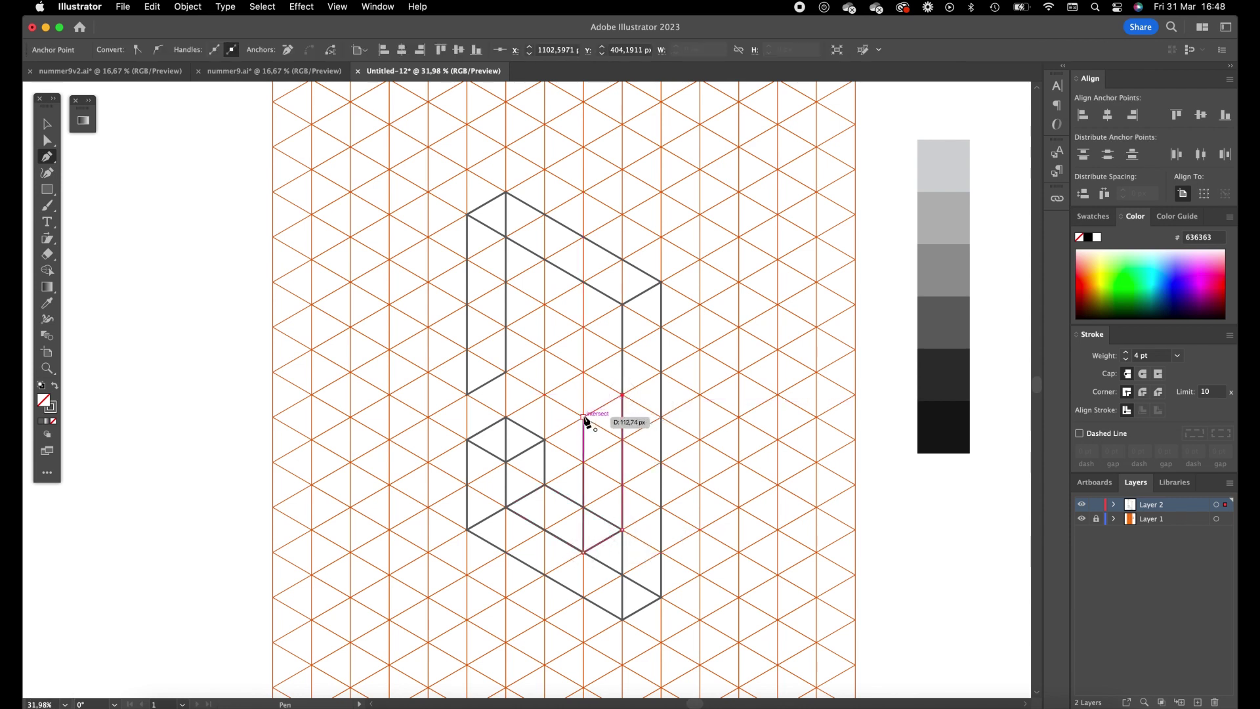
{"action": "left_click", "coordinate": [583, 418]}
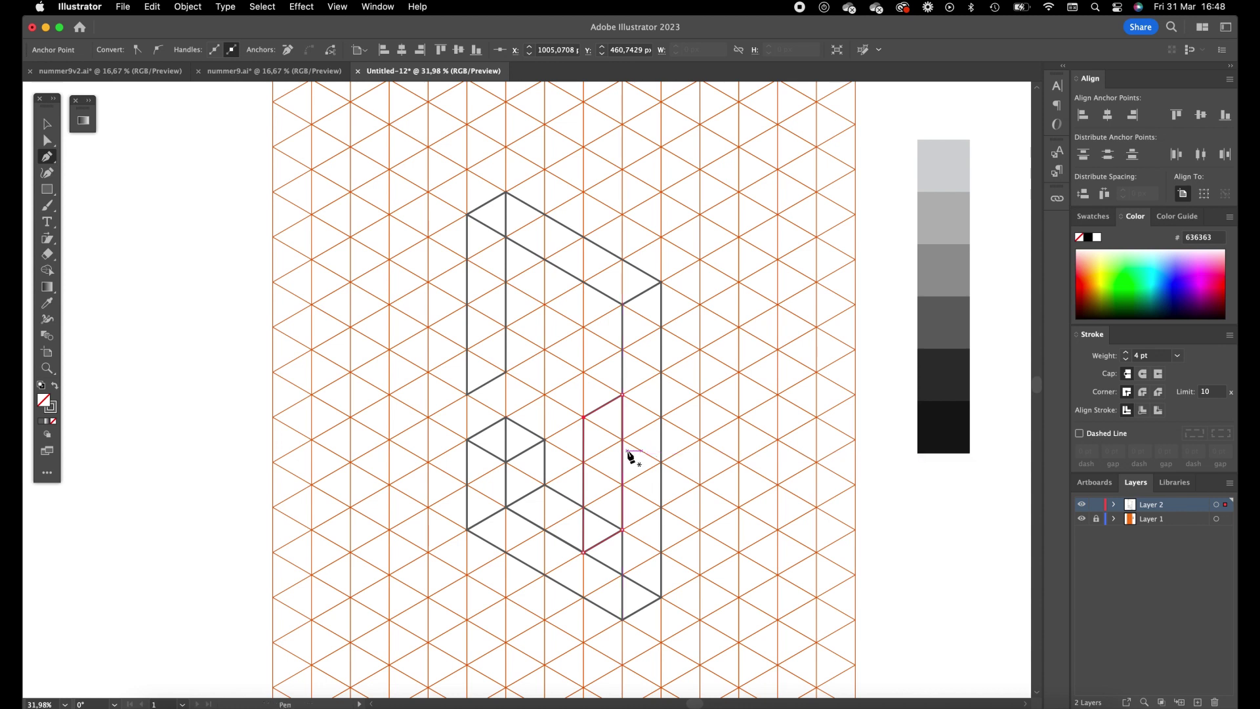
{"action": "key", "text": "super+z"}
{"action": "key", "text": "super+z"}
{"action": "key", "text": "super+z"}
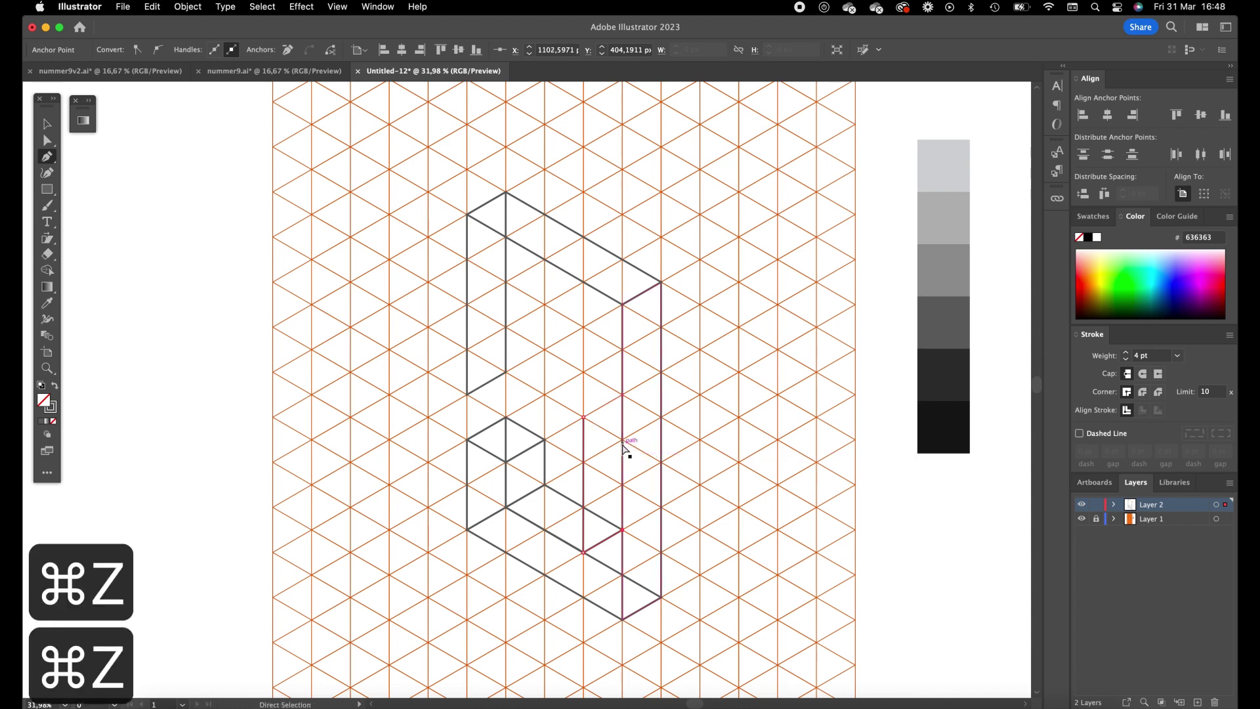
{"action": "key", "text": "super+z"}
{"action": "key", "text": "super+z"}
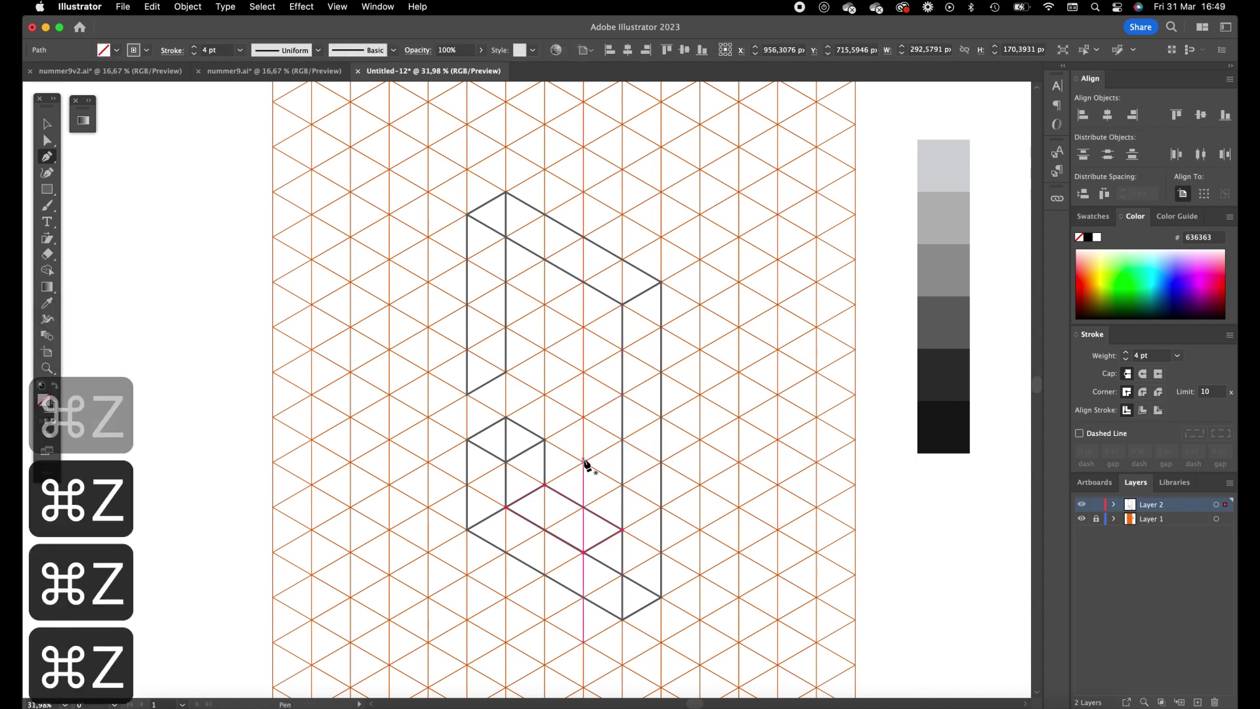
{"action": "left_click", "coordinate": [583, 463]}
{"action": "left_click", "coordinate": [583, 552]}
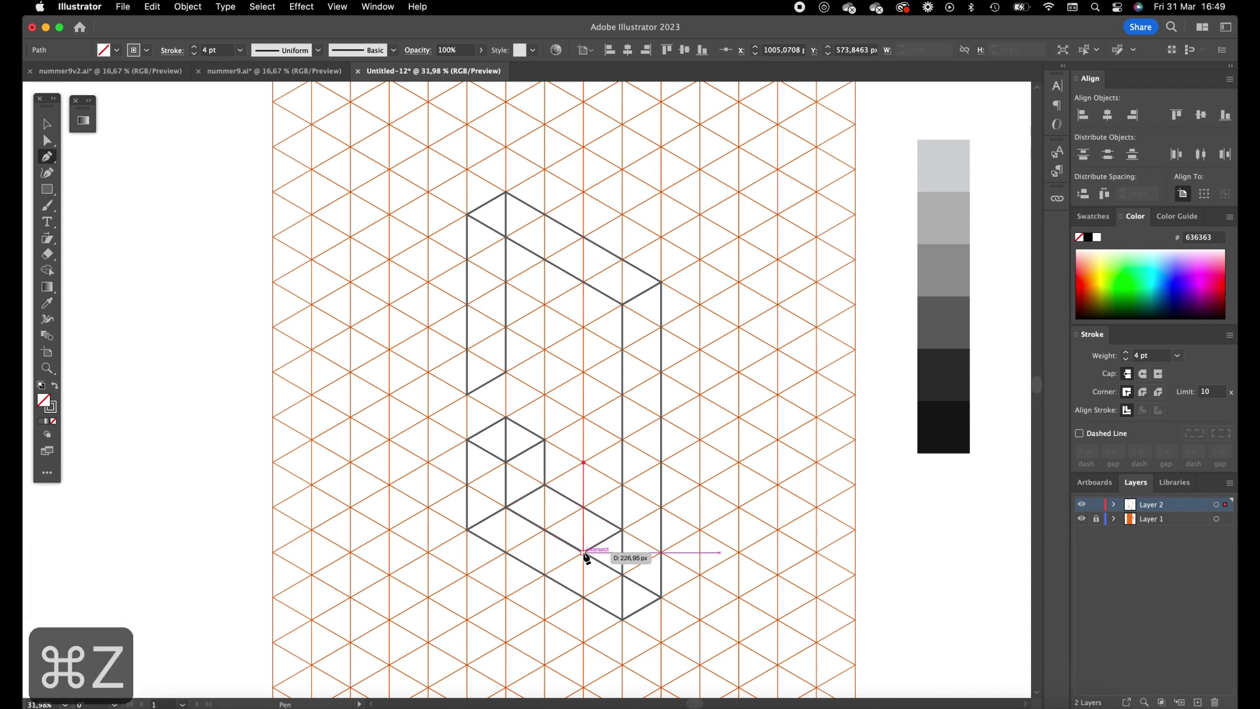
{"action": "left_click", "coordinate": [622, 530]}
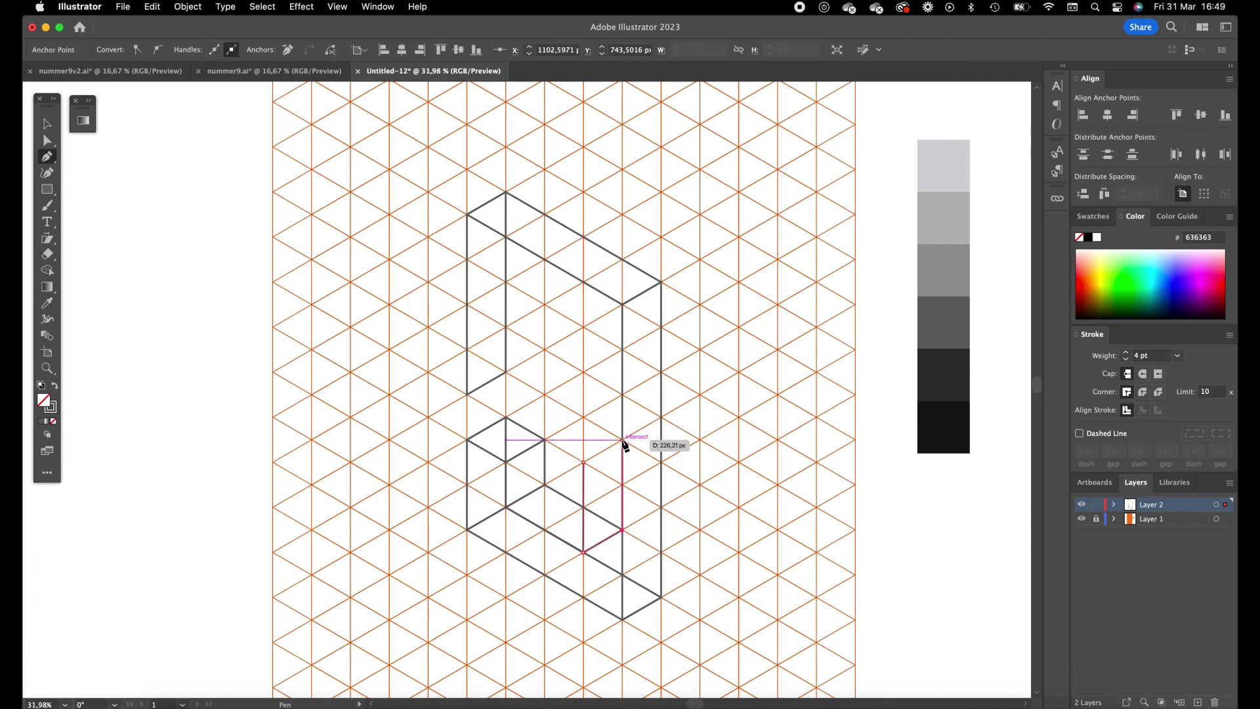
{"action": "left_click", "coordinate": [622, 439]}
{"action": "left_click", "coordinate": [583, 462]}
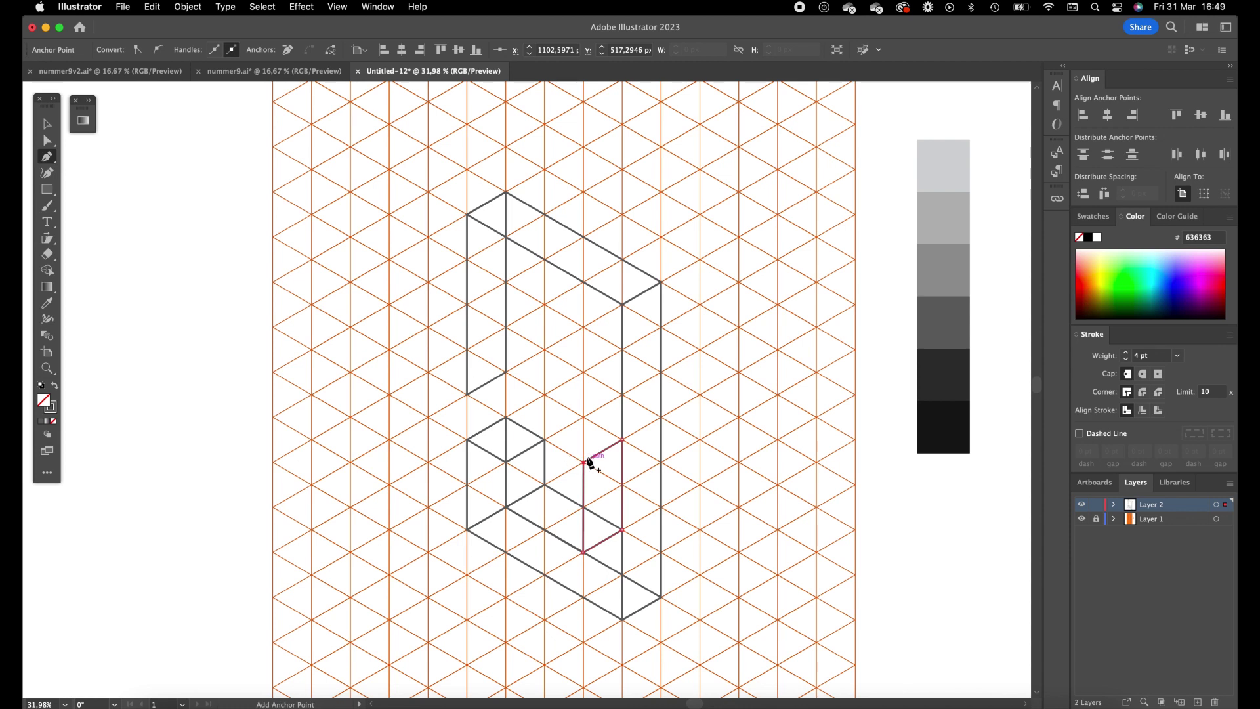
Step: Begin outlining the slanted face above the lower loop toward the existing endpoint
{"action": "left_click", "coordinate": [467, 395]}
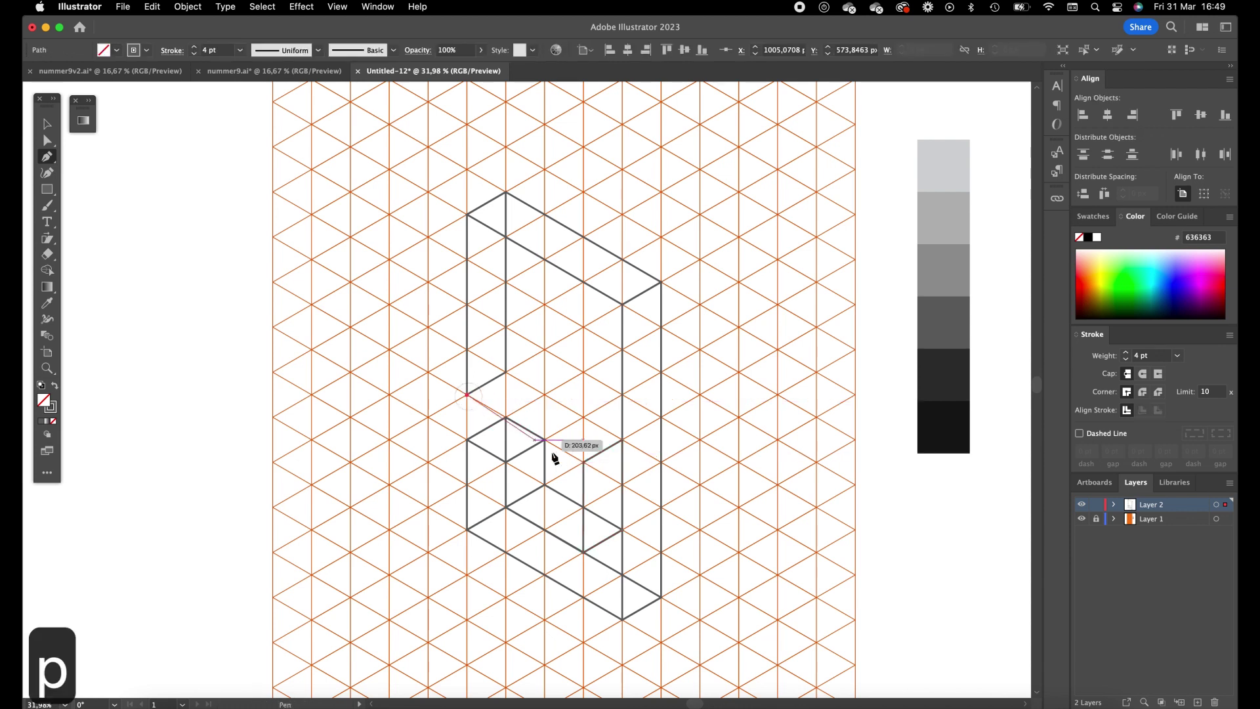
{"action": "left_click", "coordinate": [583, 463]}
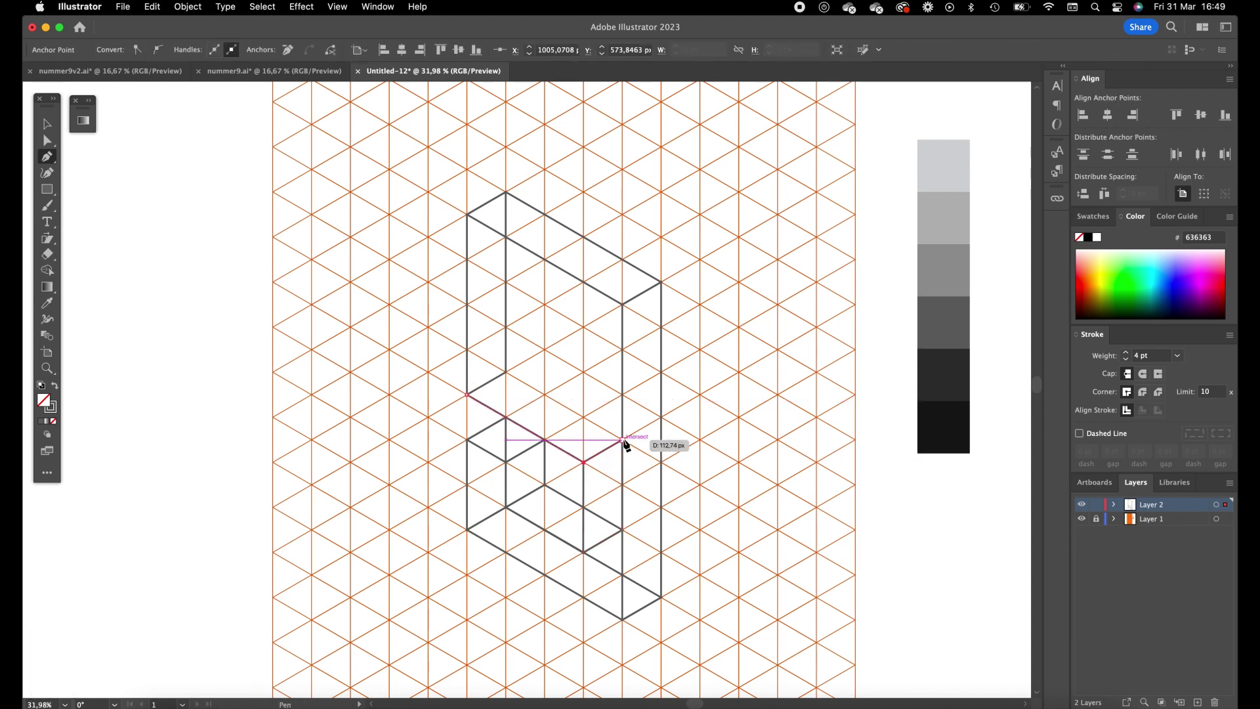
{"action": "left_click", "coordinate": [622, 439]}
{"action": "left_click", "coordinate": [505, 372]}
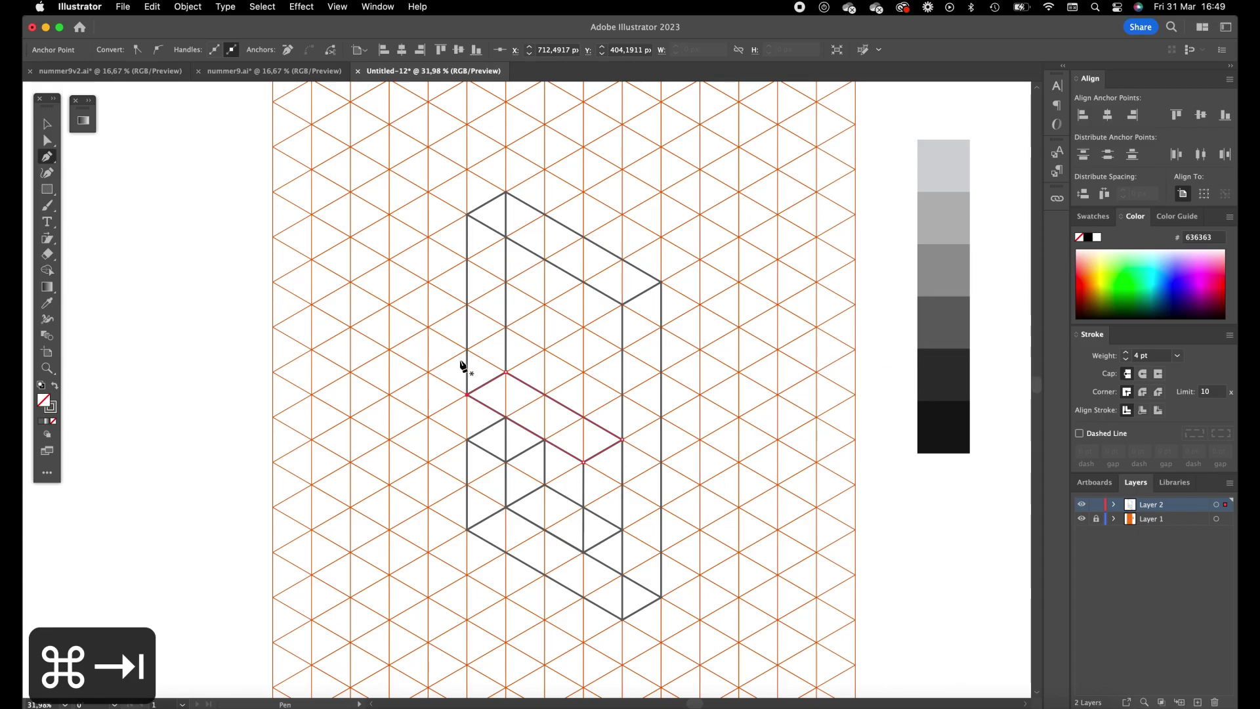
Step: Outline the six-cornered face in the 9's upper loop
{"action": "left_click", "coordinate": [544, 260]}
{"action": "left_click", "coordinate": [505, 282]}
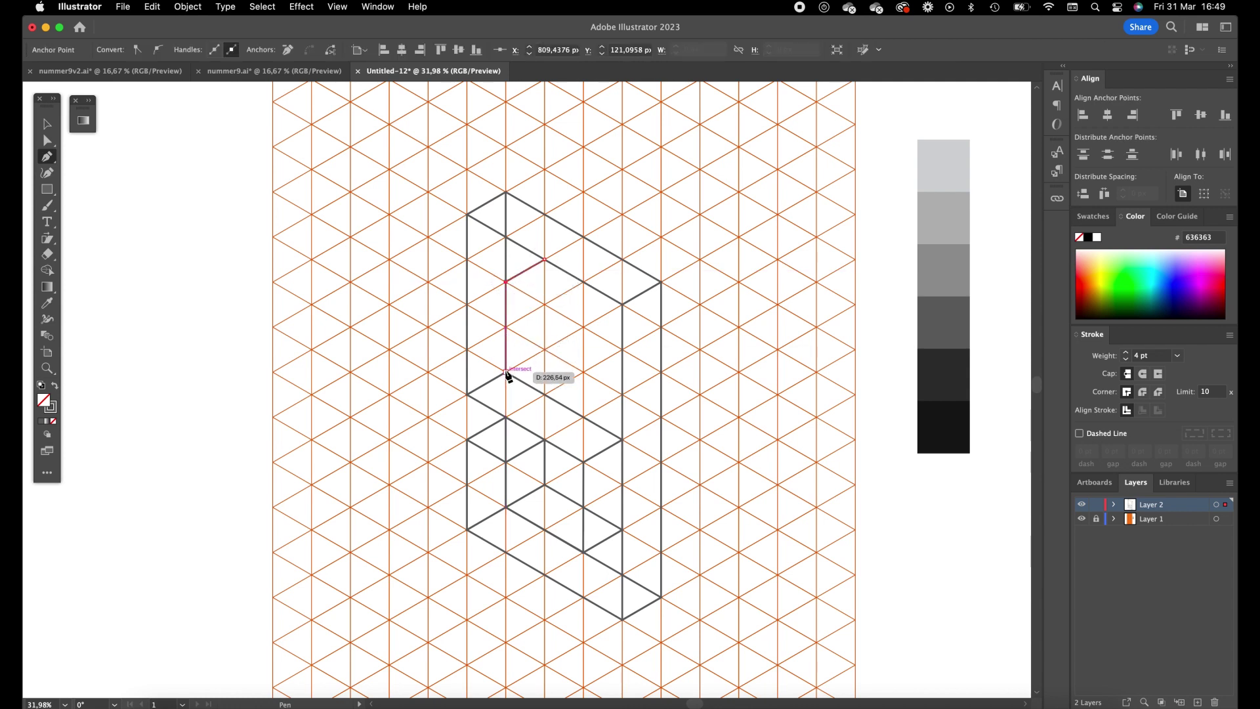
{"action": "key", "text": "super"}
{"action": "left_click", "coordinate": [505, 372]}
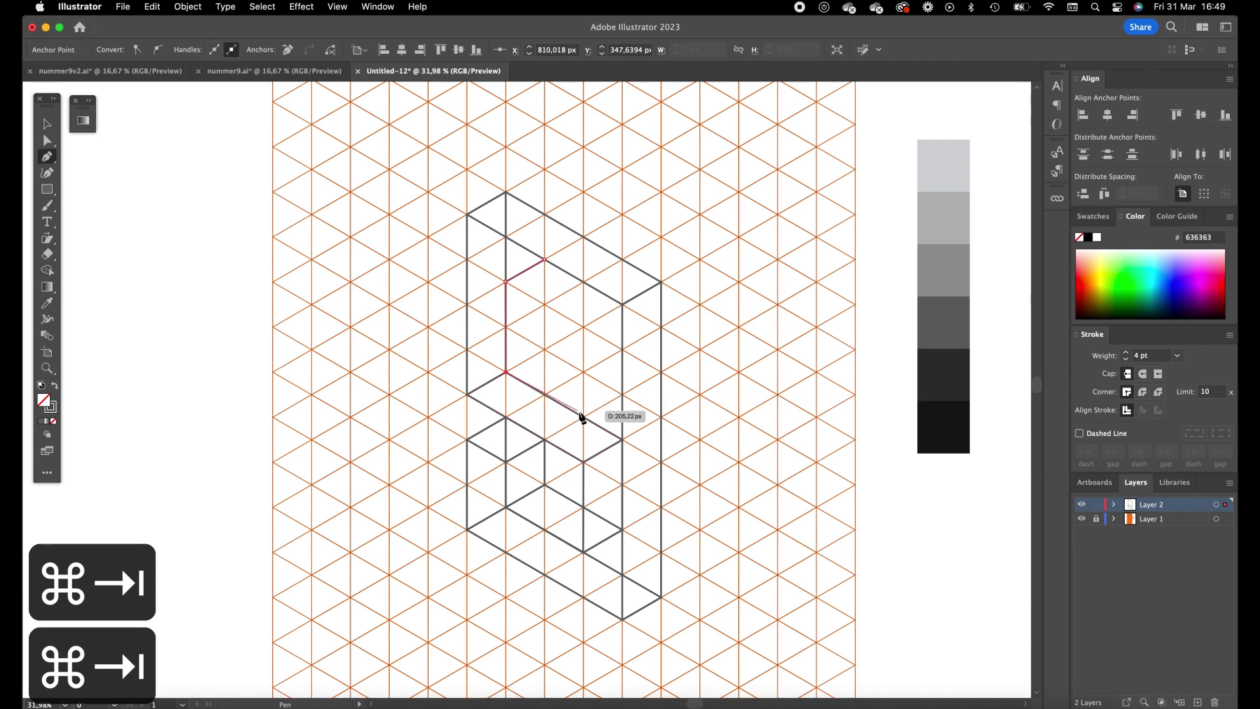
{"action": "left_click", "coordinate": [583, 417]}
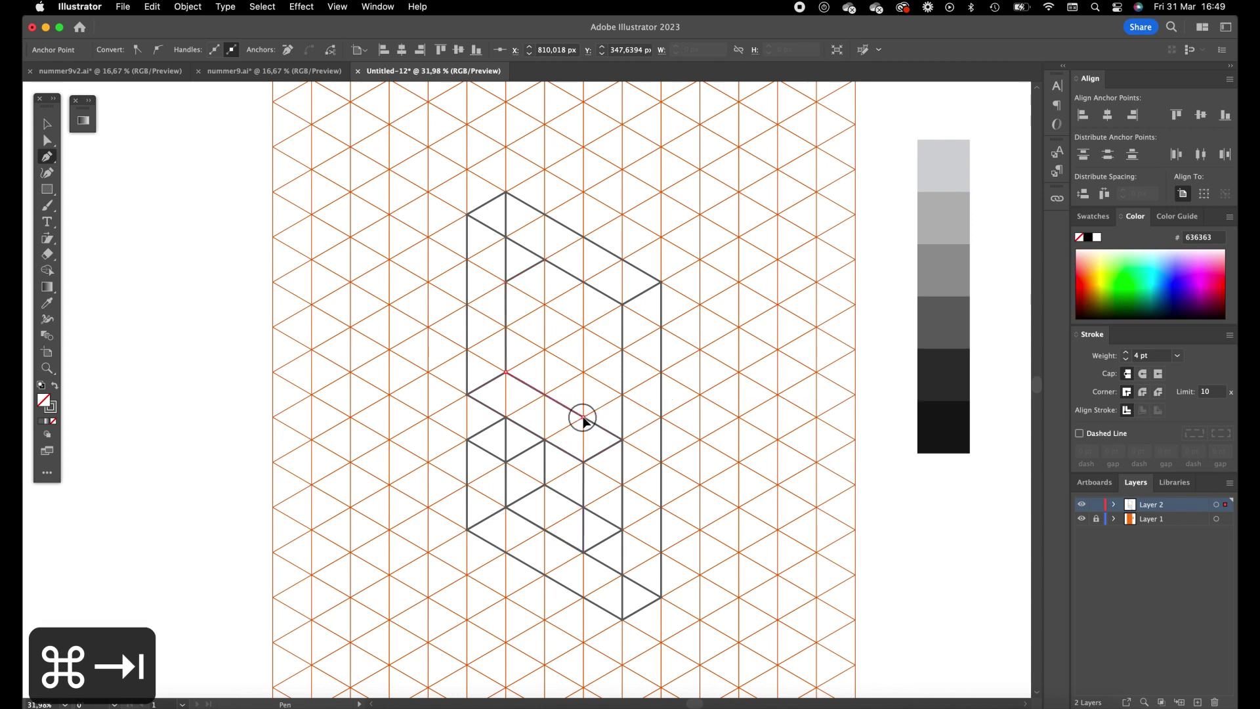
{"action": "left_click", "coordinate": [623, 395]}
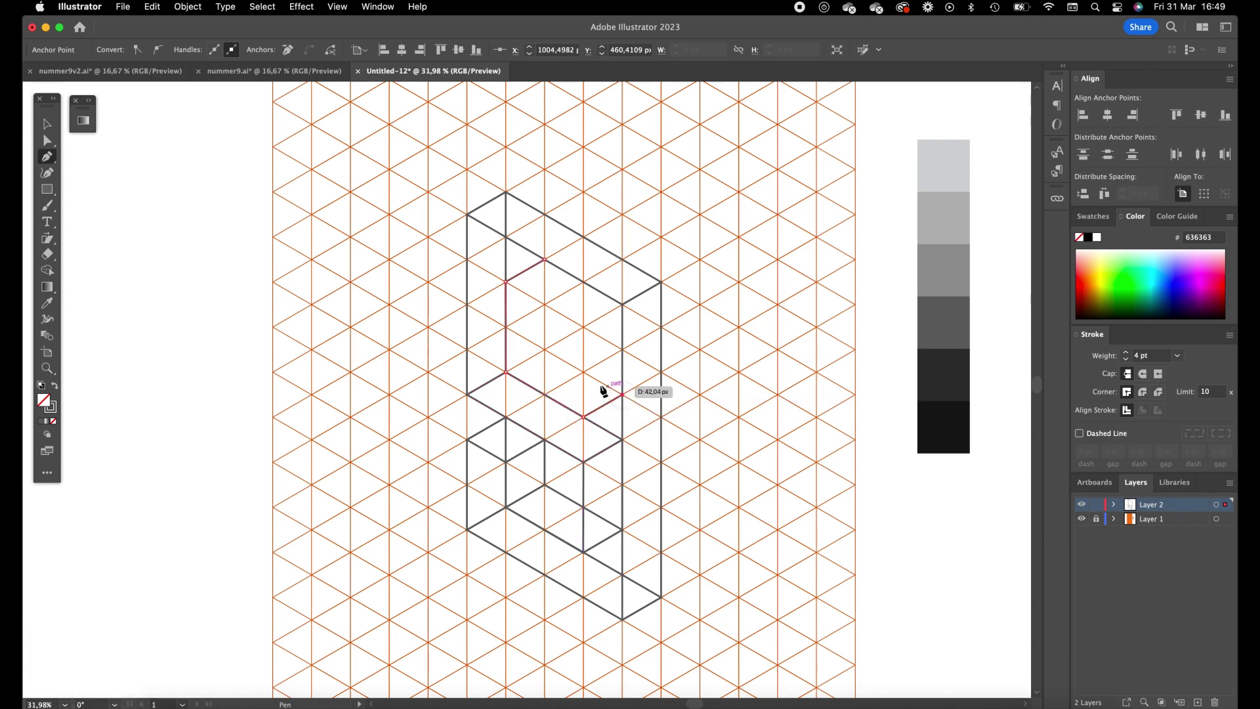
{"action": "left_click", "coordinate": [545, 350]}
{"action": "left_click", "coordinate": [544, 260]}
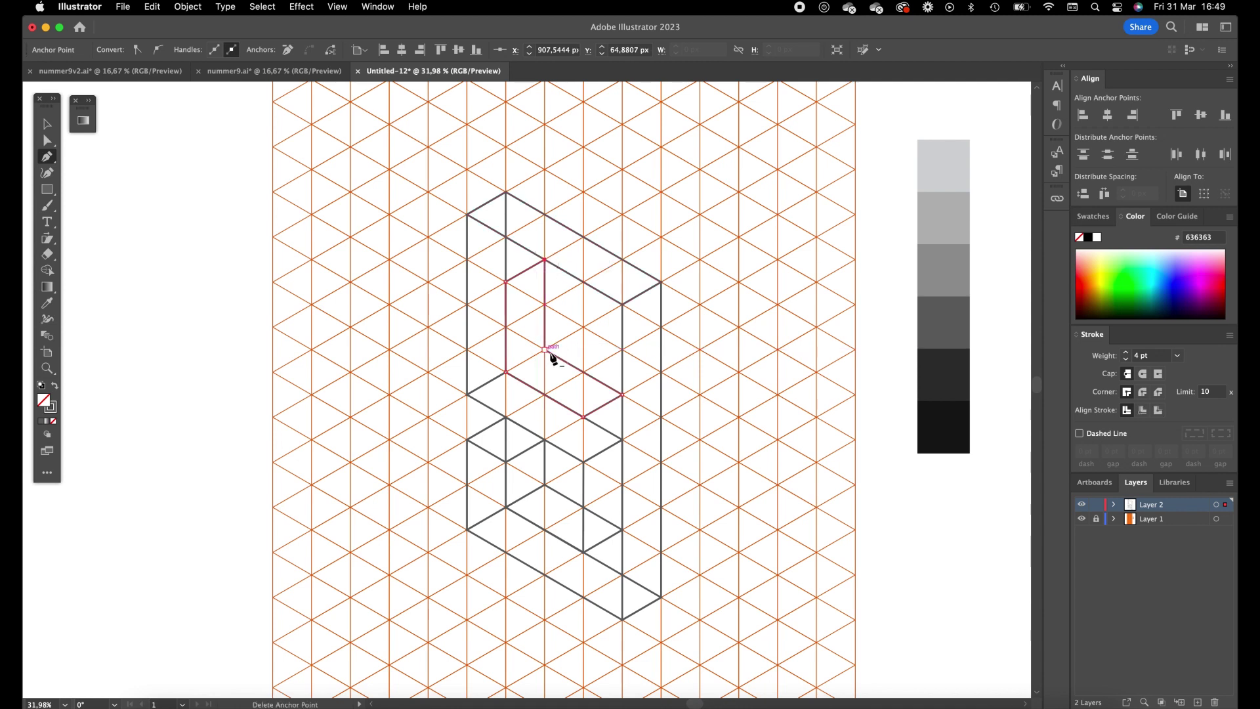
Step: After checking the Instagram reference, outline the inner face of the upper loop
{"action": "key", "text": "super+Tab"}
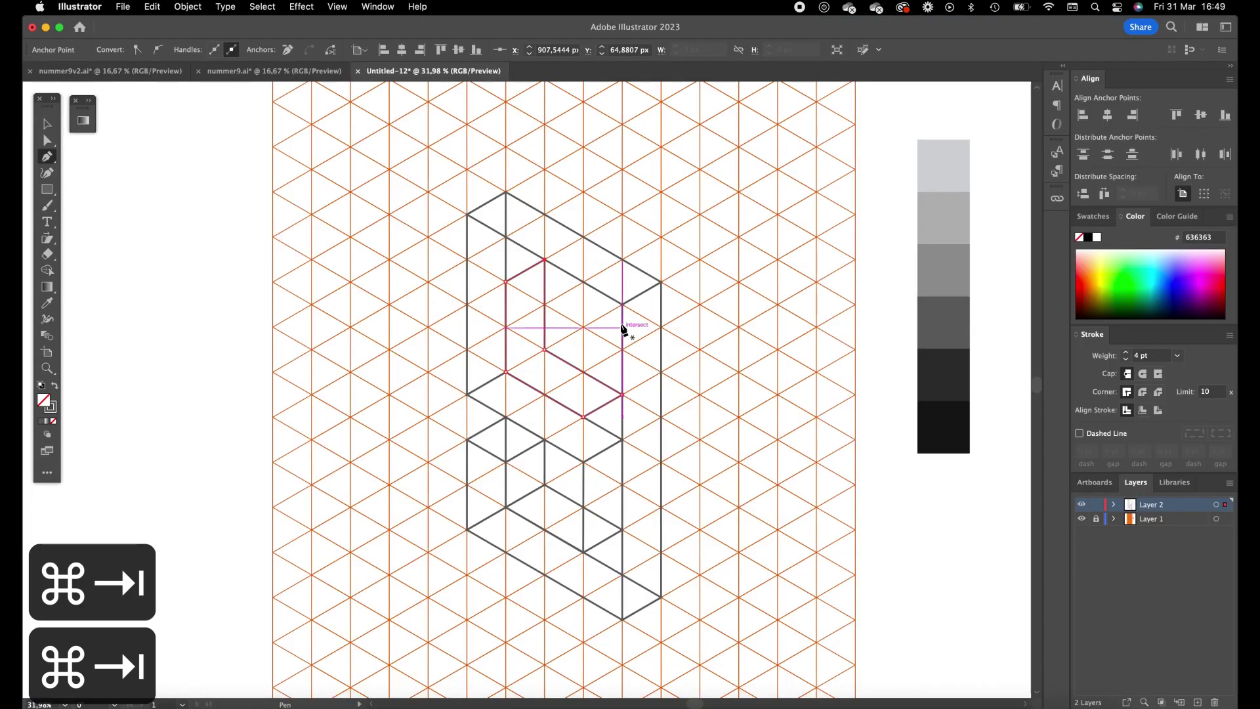
{"action": "key", "text": "p"}
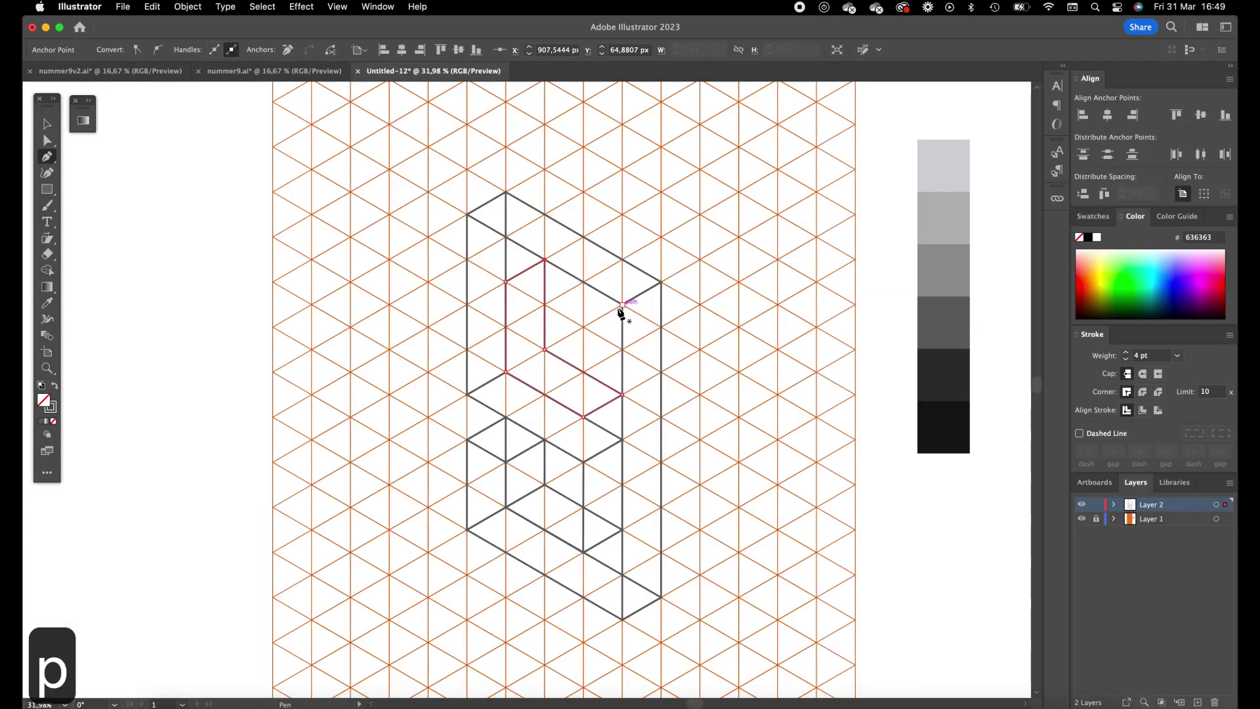
{"action": "left_click", "coordinate": [622, 305]}
{"action": "left_click", "coordinate": [583, 327]}
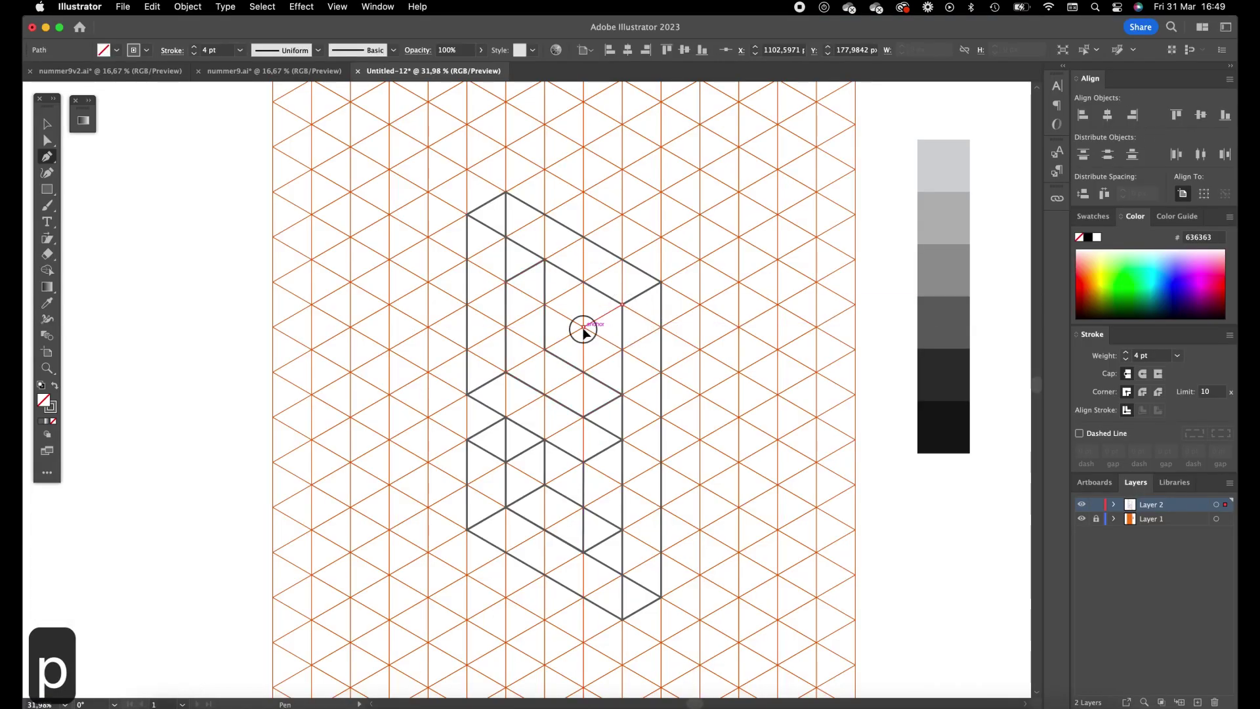
{"action": "left_click", "coordinate": [506, 282]}
{"action": "left_click", "coordinate": [544, 259]}
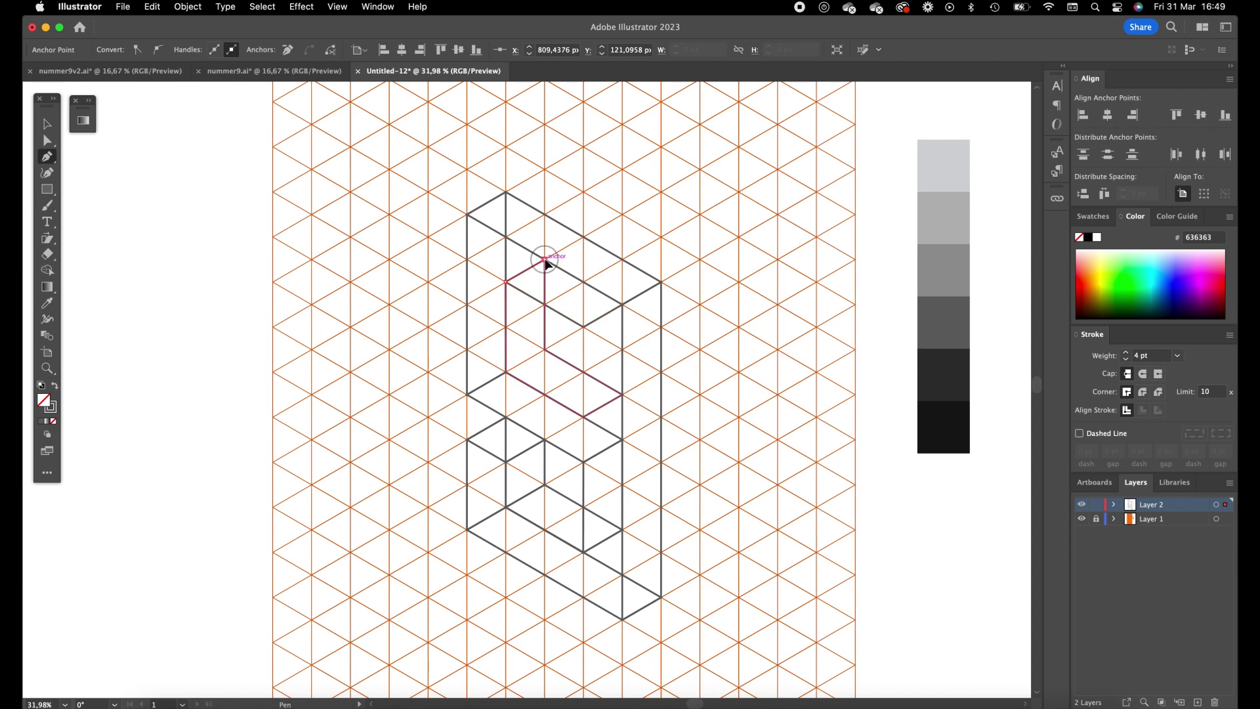
{"action": "left_click", "coordinate": [622, 305]}
Step: Outline the parallelogram face midway down the right-hand column, then view the reference again
{"action": "key", "text": "p"}
{"action": "left_click", "coordinate": [545, 349]}
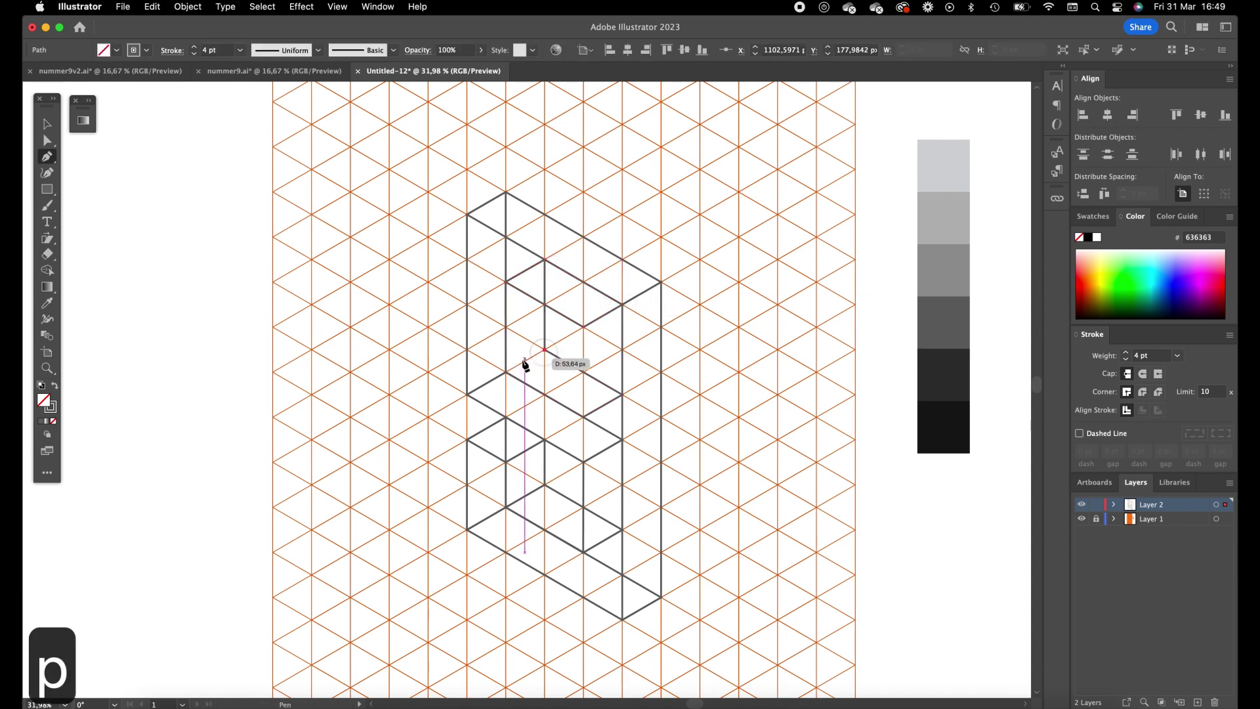
{"action": "left_click", "coordinate": [506, 372]}
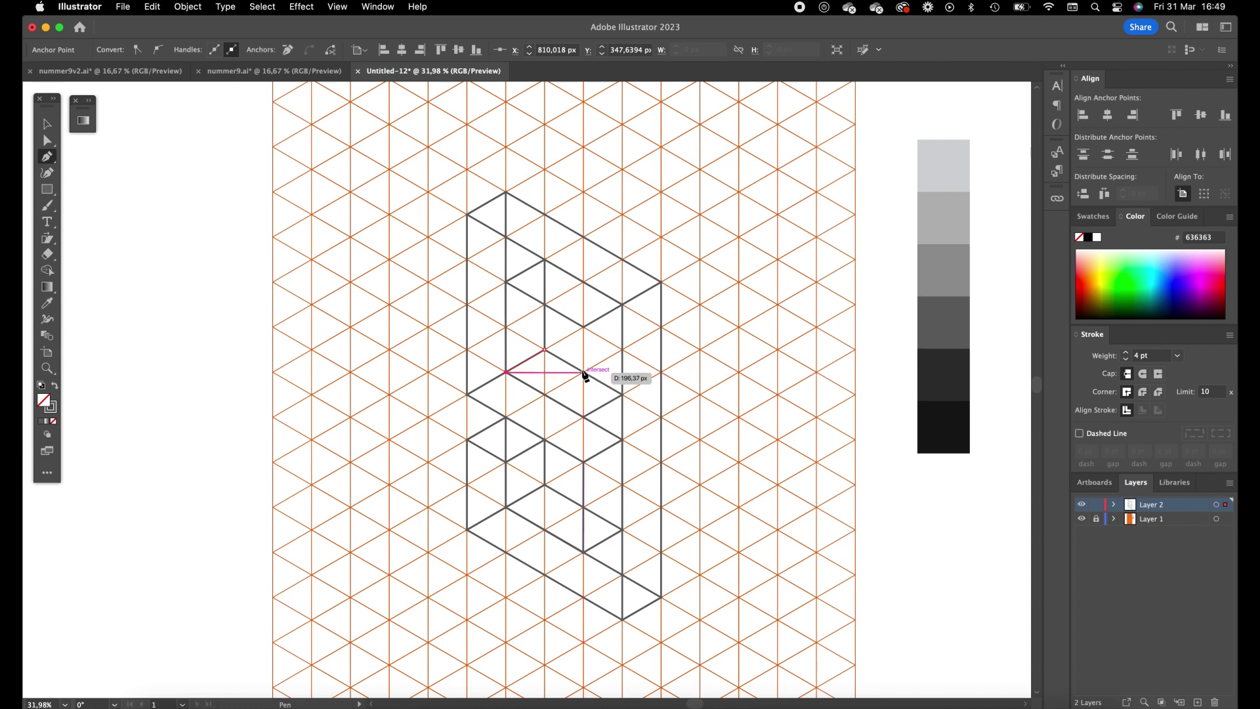
{"action": "key", "text": "p"}
{"action": "left_click", "coordinate": [583, 326]}
{"action": "left_click", "coordinate": [583, 416]}
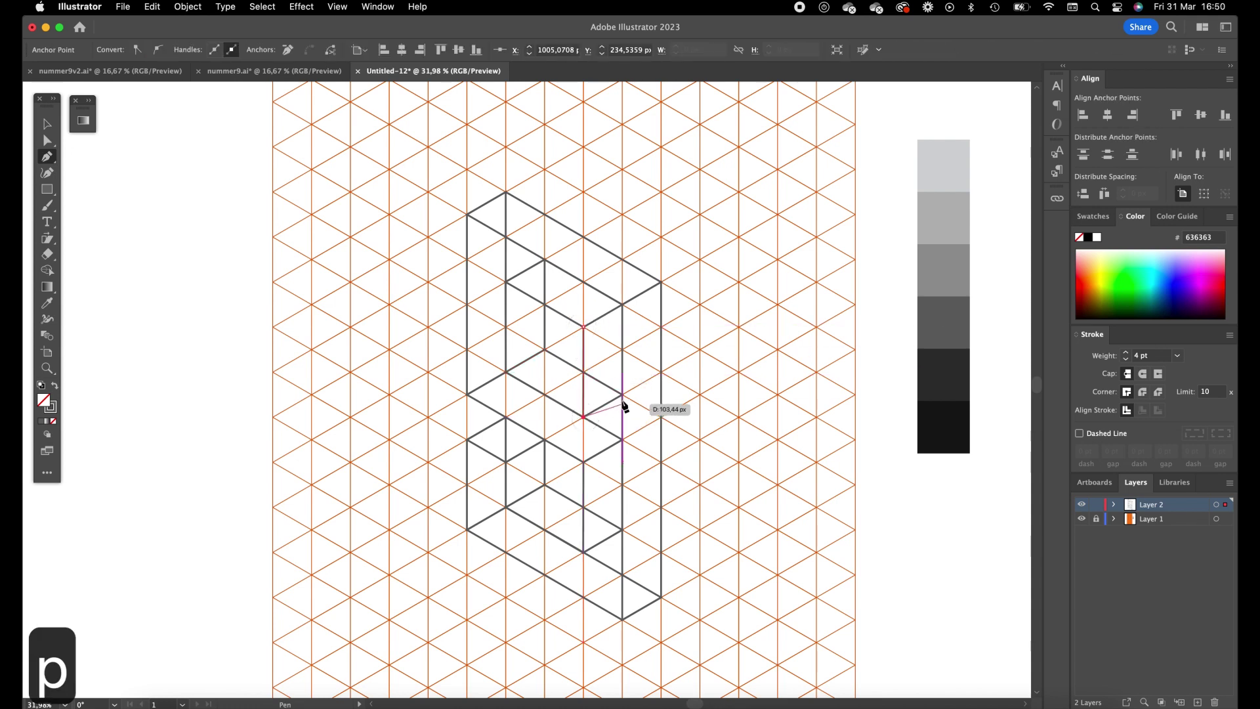
{"action": "left_click", "coordinate": [622, 394]}
{"action": "left_click", "coordinate": [622, 304]}
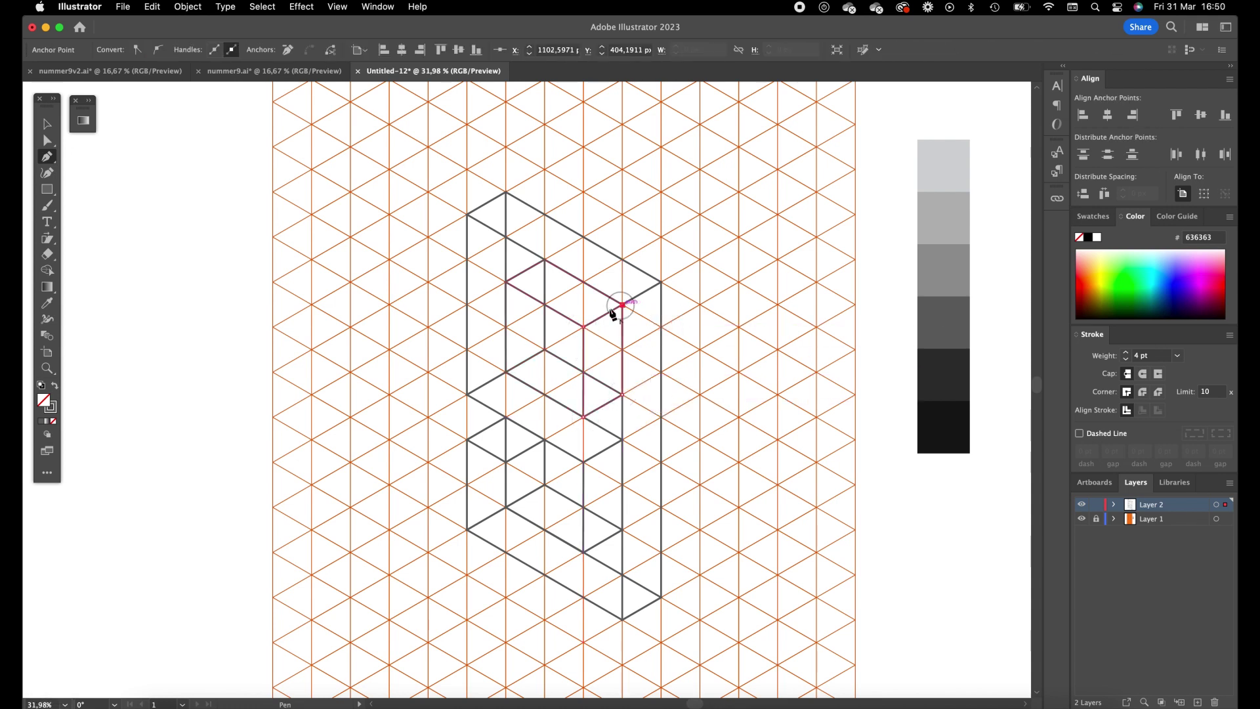
{"action": "left_click", "coordinate": [583, 326]}
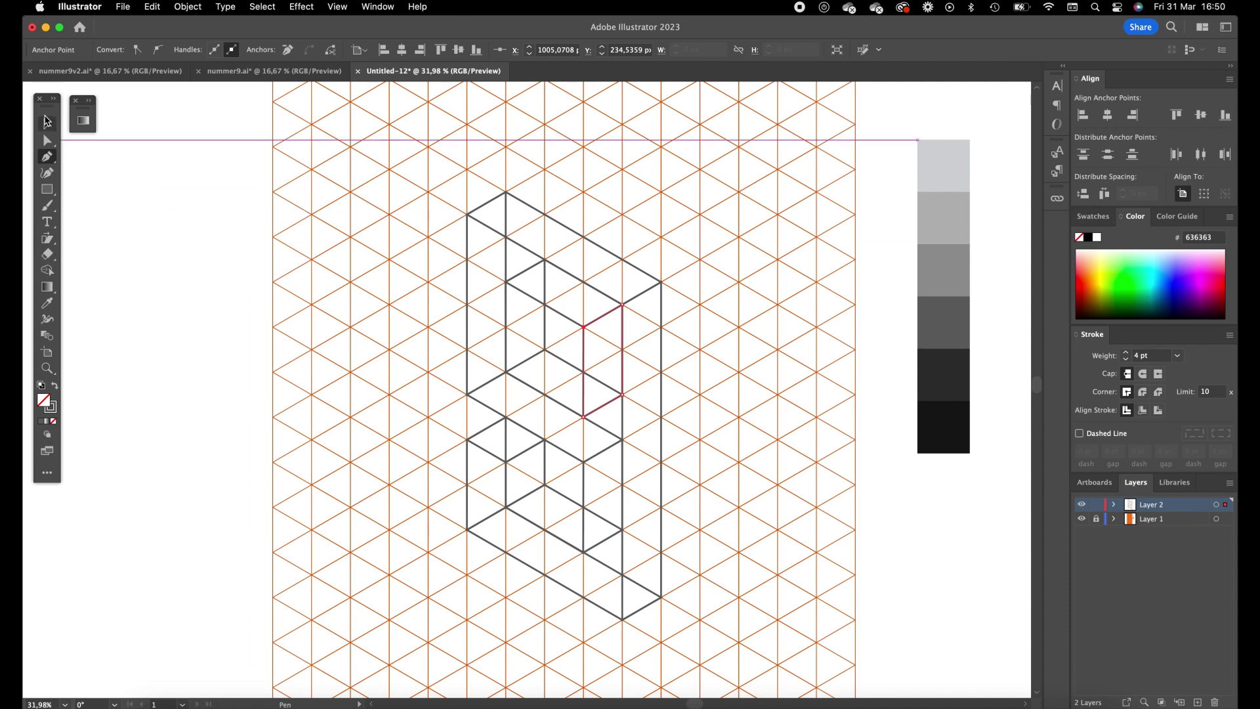
{"action": "key", "text": "super+Tab"}
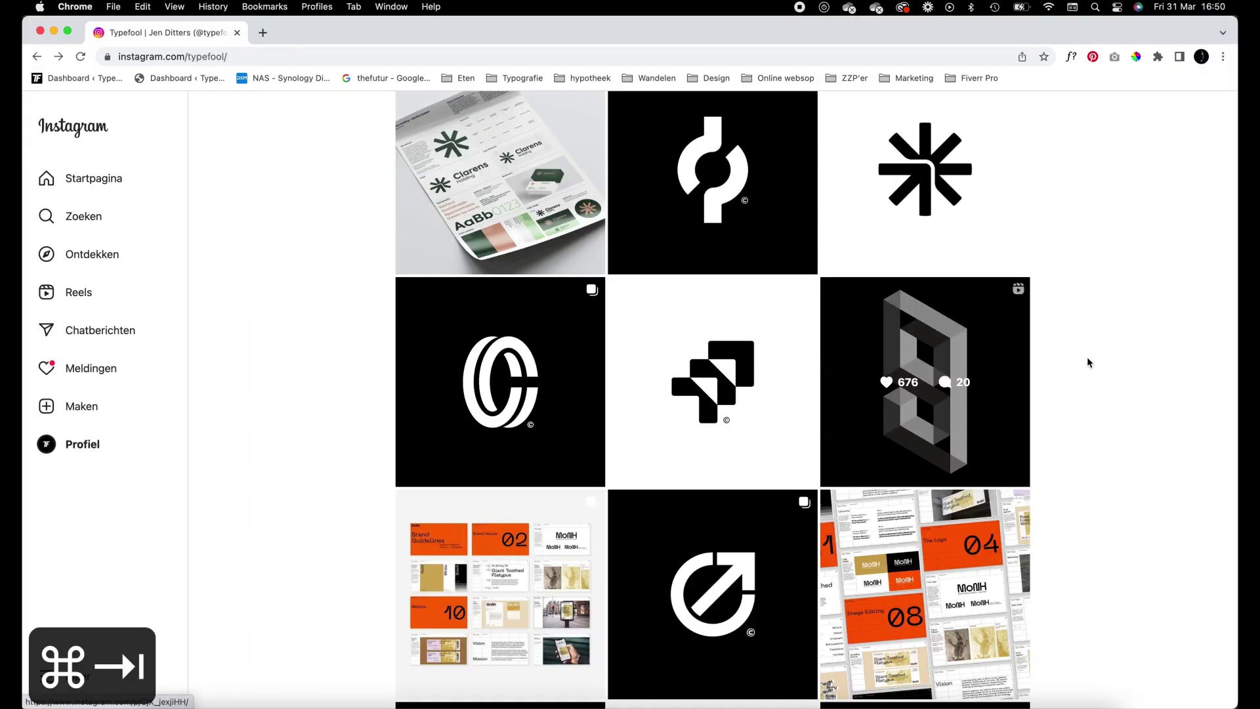
Step: Back in Illustrator, select all the 9's outline paths with Cmd+A and activate Shape Builder (Shift+M)
{"action": "key", "text": "super+Tab"}
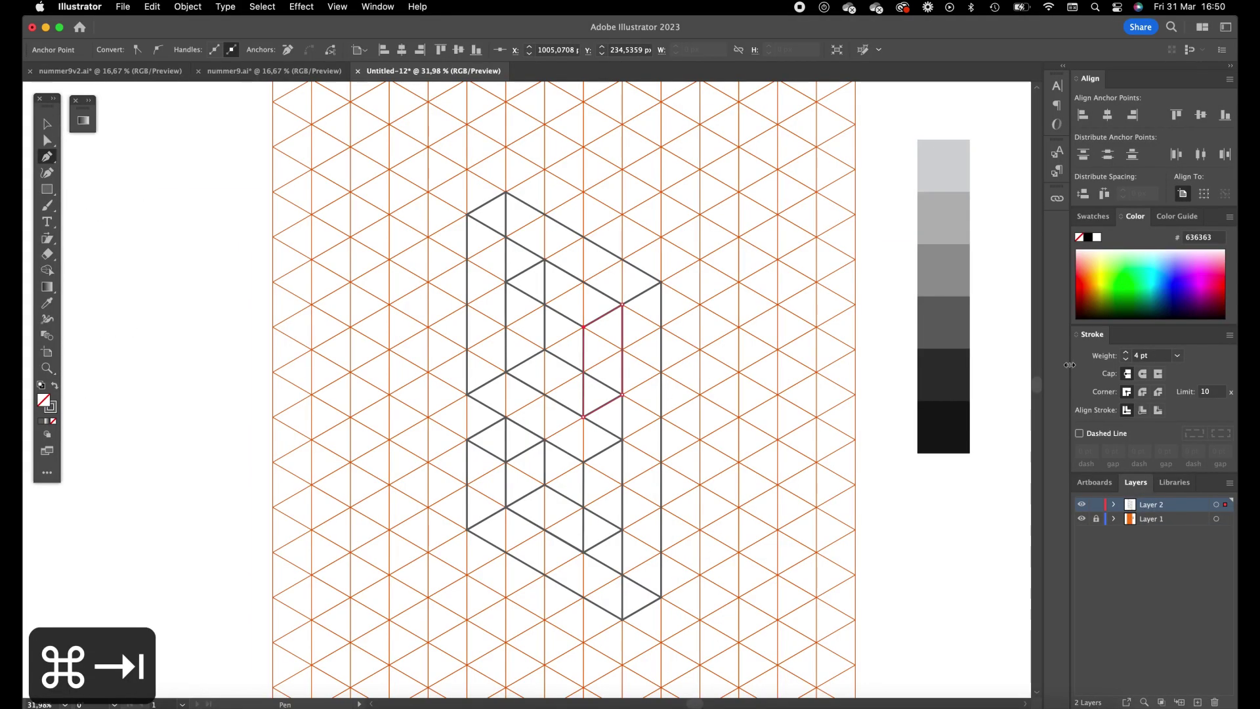
{"action": "key", "text": "super+a"}
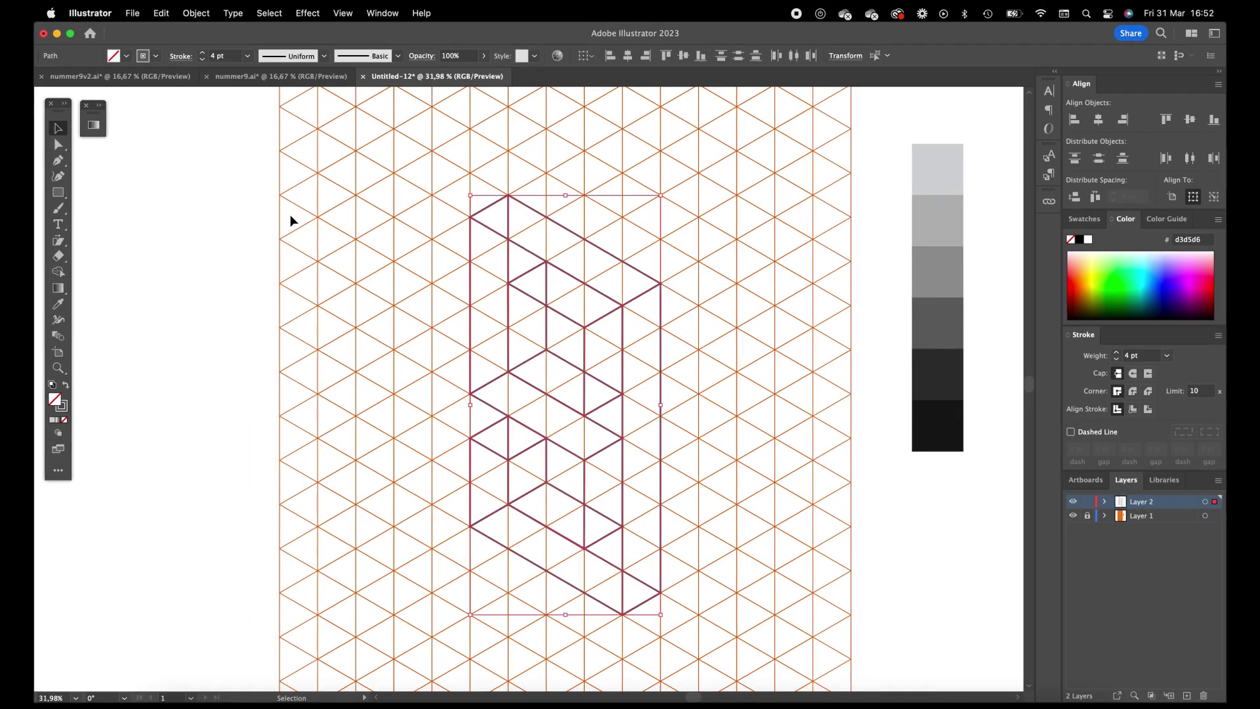
{"action": "left_click", "coordinate": [315, 171]}
{"action": "scroll", "coordinate": [794, 630], "scroll_direction": "down", "scroll_amount": 3}
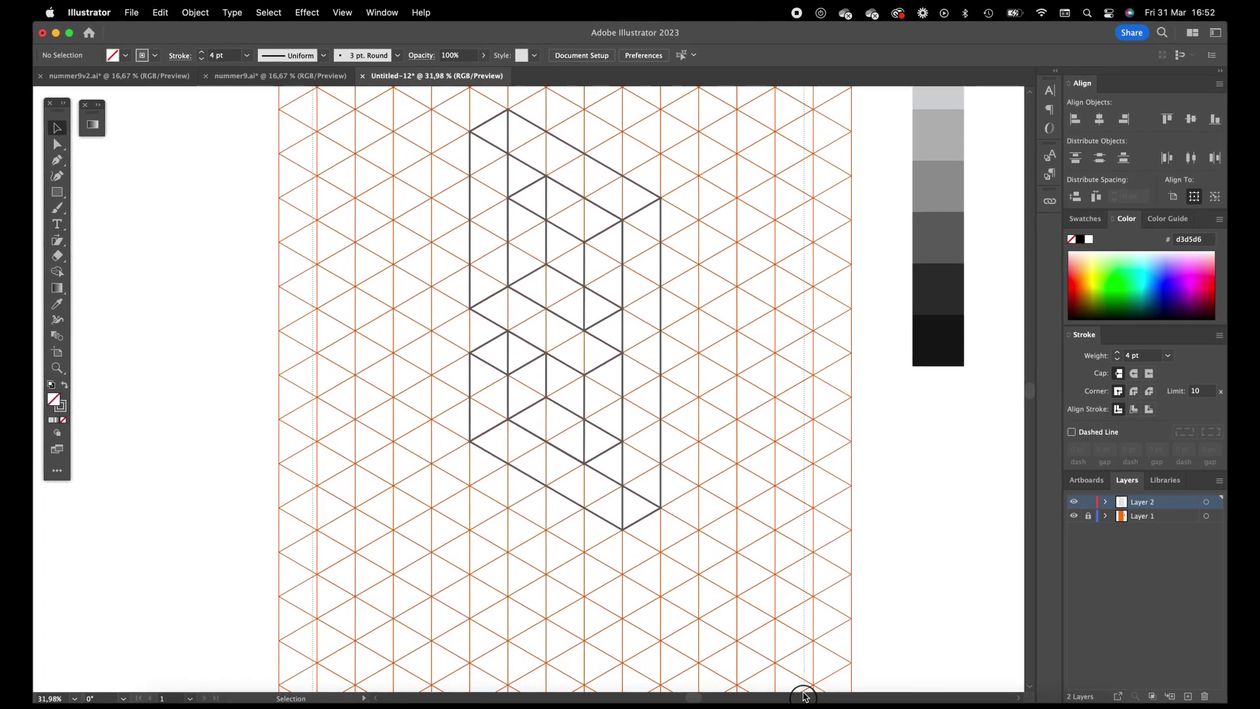
{"action": "key", "text": "super+a"}
{"action": "scroll", "coordinate": [787, 563], "scroll_direction": "up", "scroll_amount": 5}
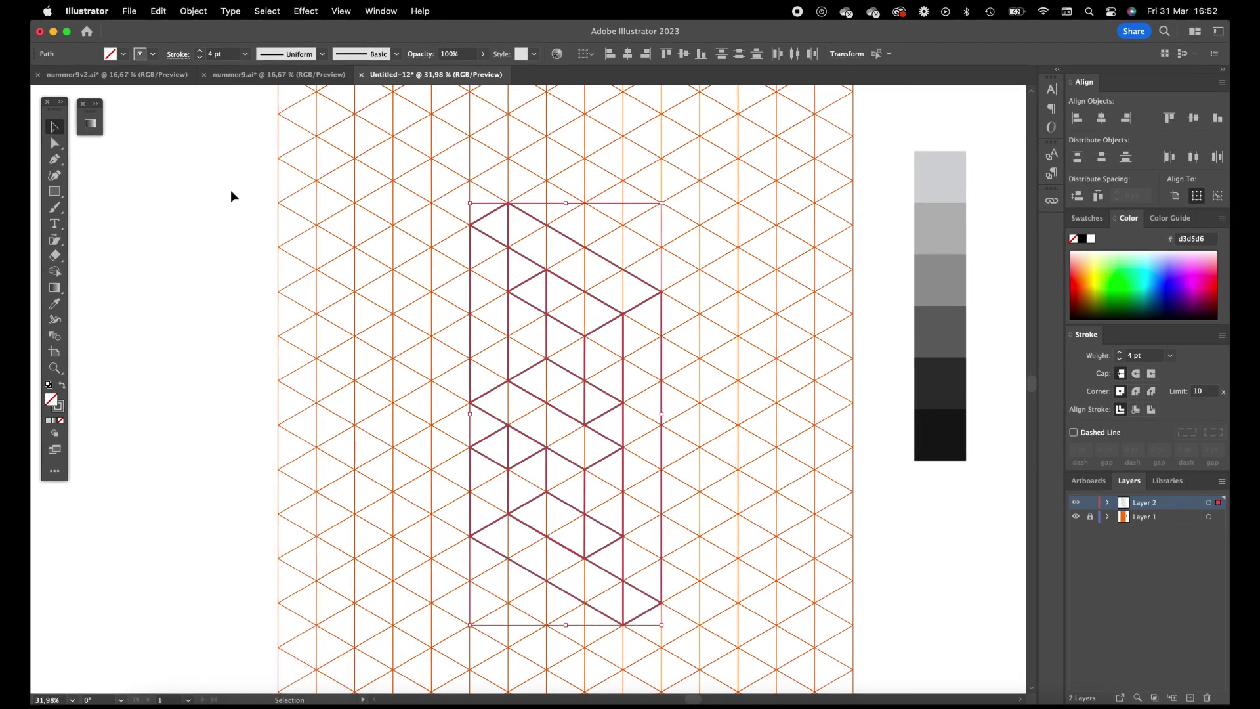
{"action": "scroll", "coordinate": [307, 234], "scroll_direction": "down", "scroll_amount": 2}
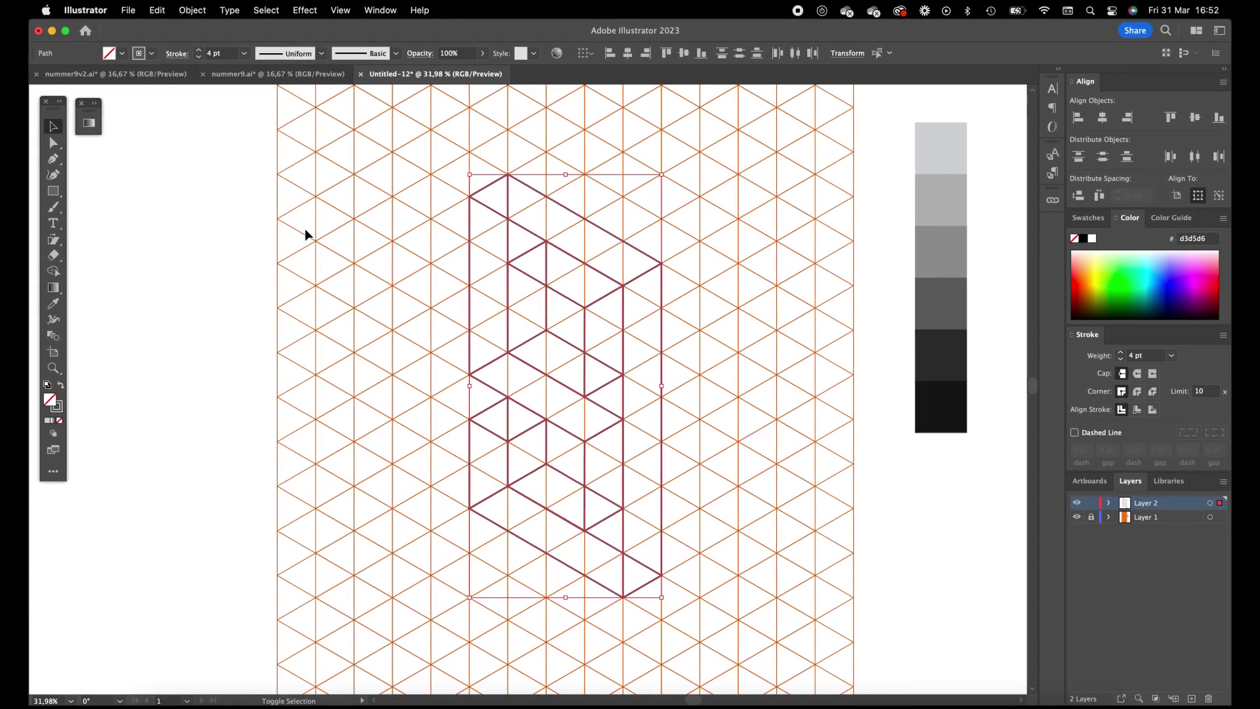
{"action": "key", "text": "shift+m"}
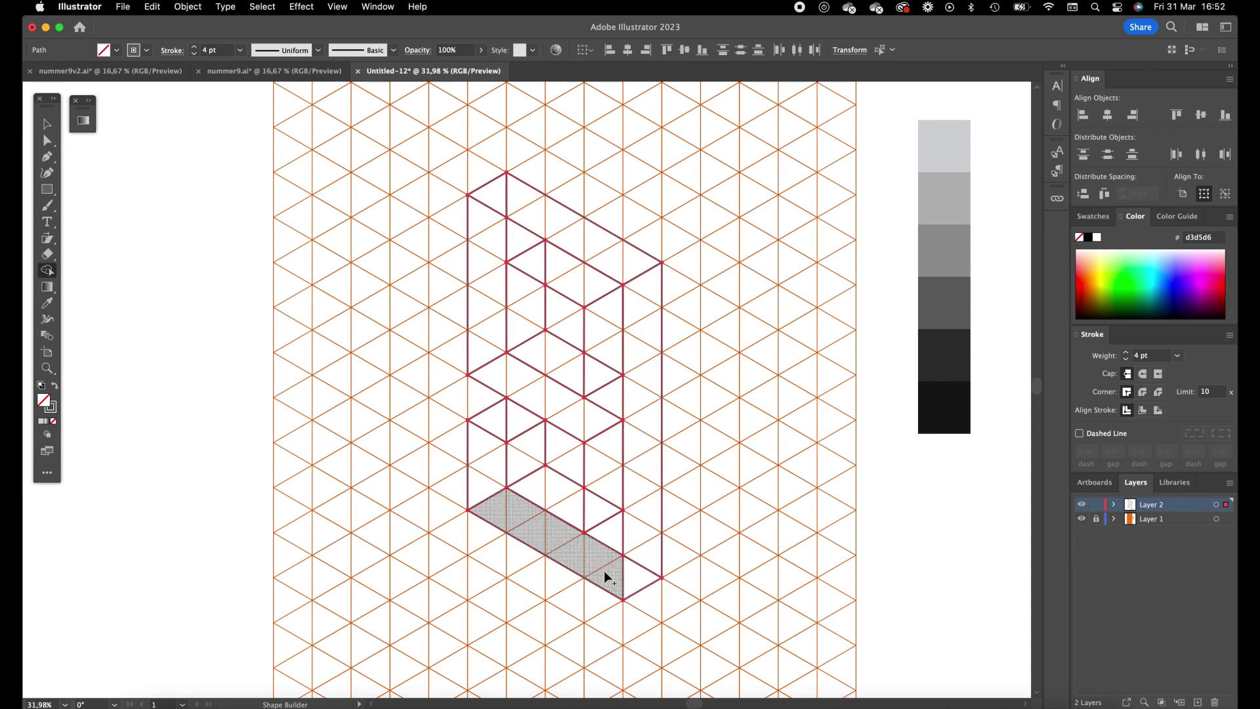
Step: Merge the bottom strip, top band, lower-left triangles and small regions into single faces
{"action": "left_click_drag", "start_coordinate": [604, 570], "coordinate": [576, 545]}
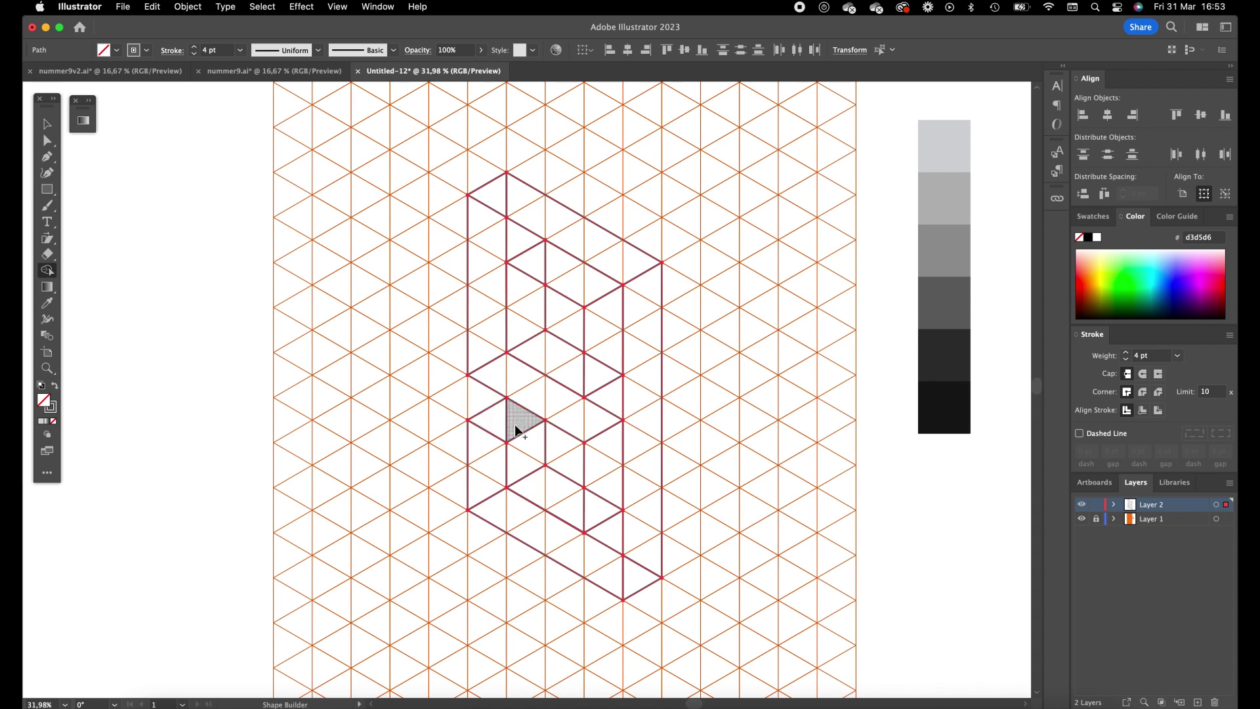
{"action": "left_click_drag", "start_coordinate": [516, 430], "coordinate": [534, 459]}
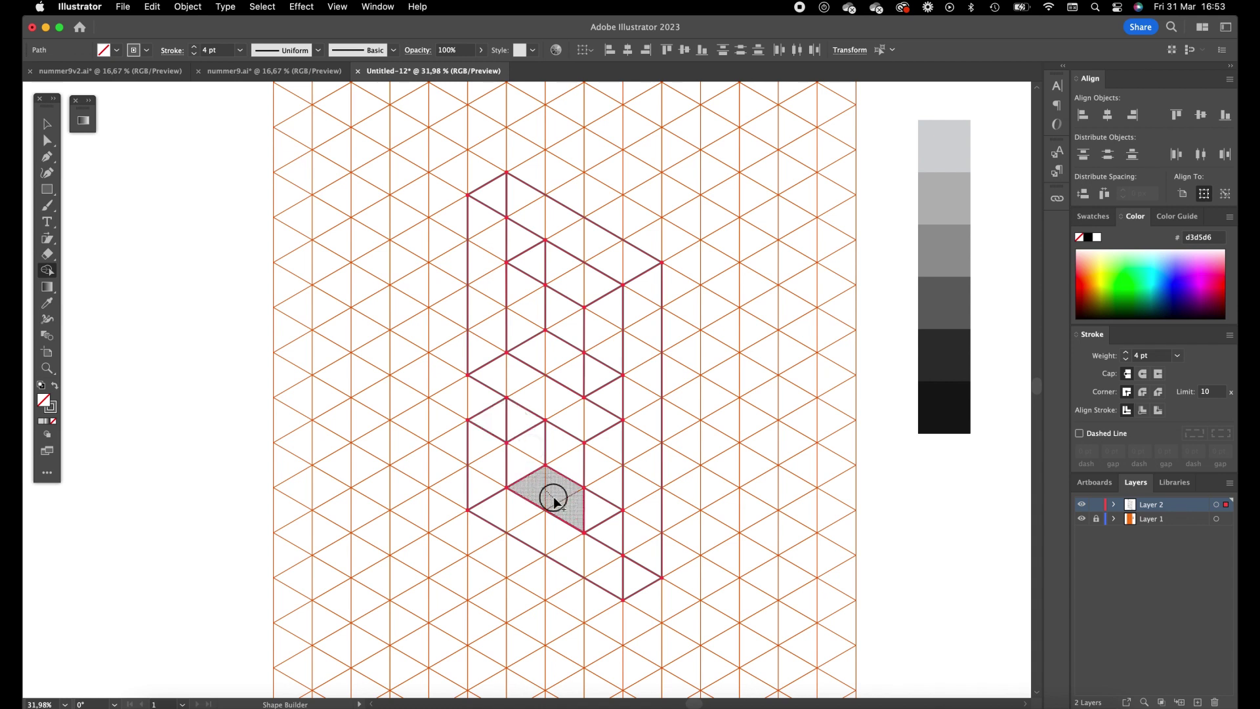
{"action": "left_click", "coordinate": [603, 470]}
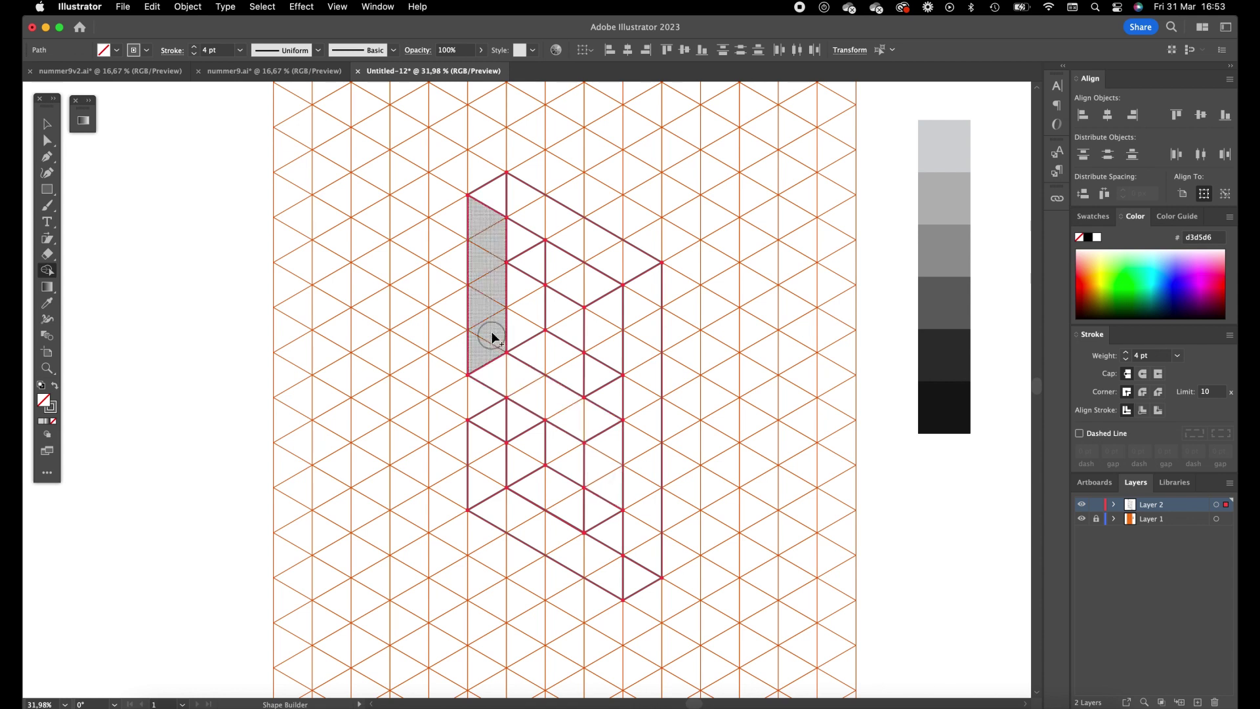
{"action": "mouse_move", "coordinate": [495, 191]}
{"action": "left_mouse_down"}
{"action": "mouse_move", "coordinate": [539, 214]}
{"action": "mouse_move", "coordinate": [585, 297]}
{"action": "left_mouse_up"}
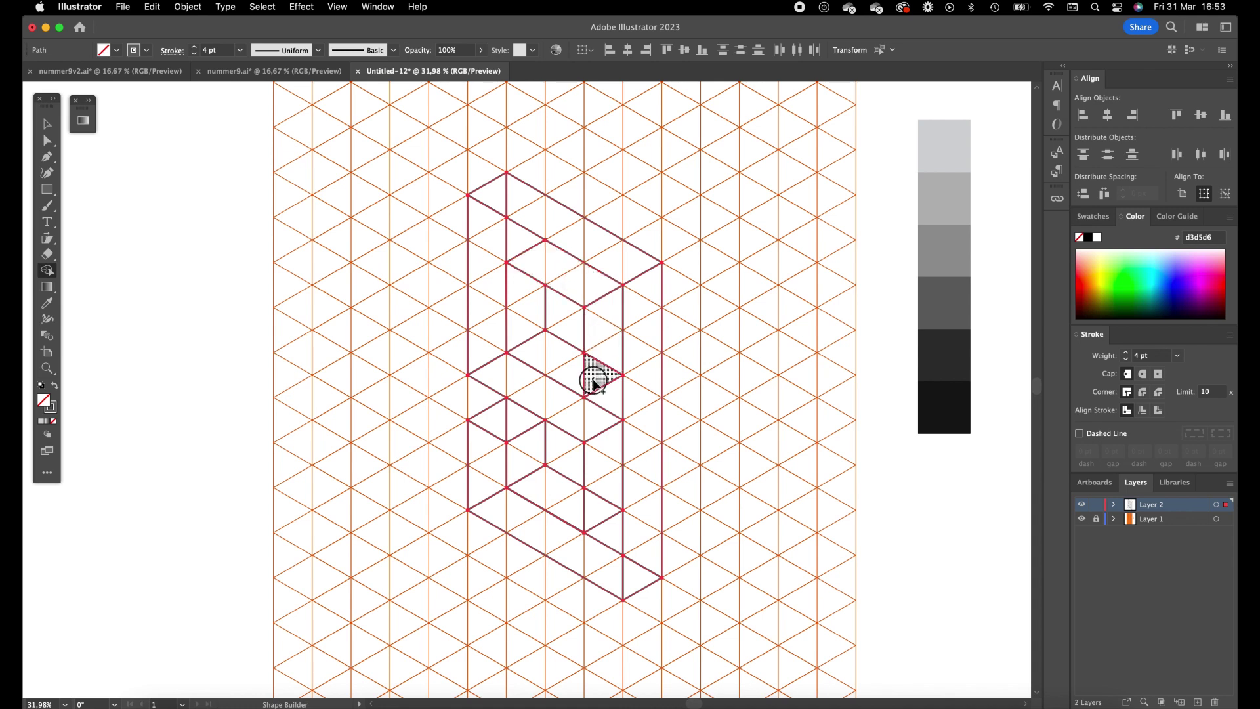
{"action": "mouse_move", "coordinate": [485, 374]}
{"action": "left_mouse_down"}
{"action": "mouse_move", "coordinate": [525, 380]}
{"action": "mouse_move", "coordinate": [572, 417]}
{"action": "mouse_move", "coordinate": [602, 493]}
{"action": "left_mouse_up"}
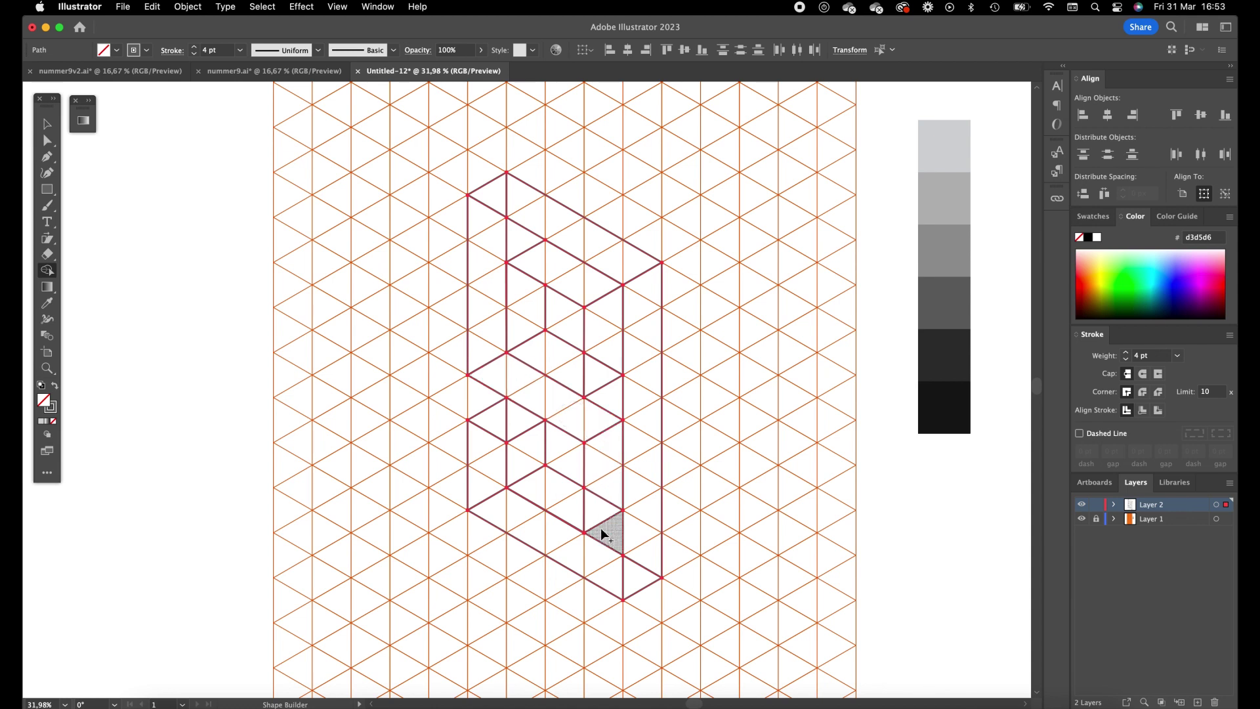
{"action": "left_click", "coordinate": [598, 516]}
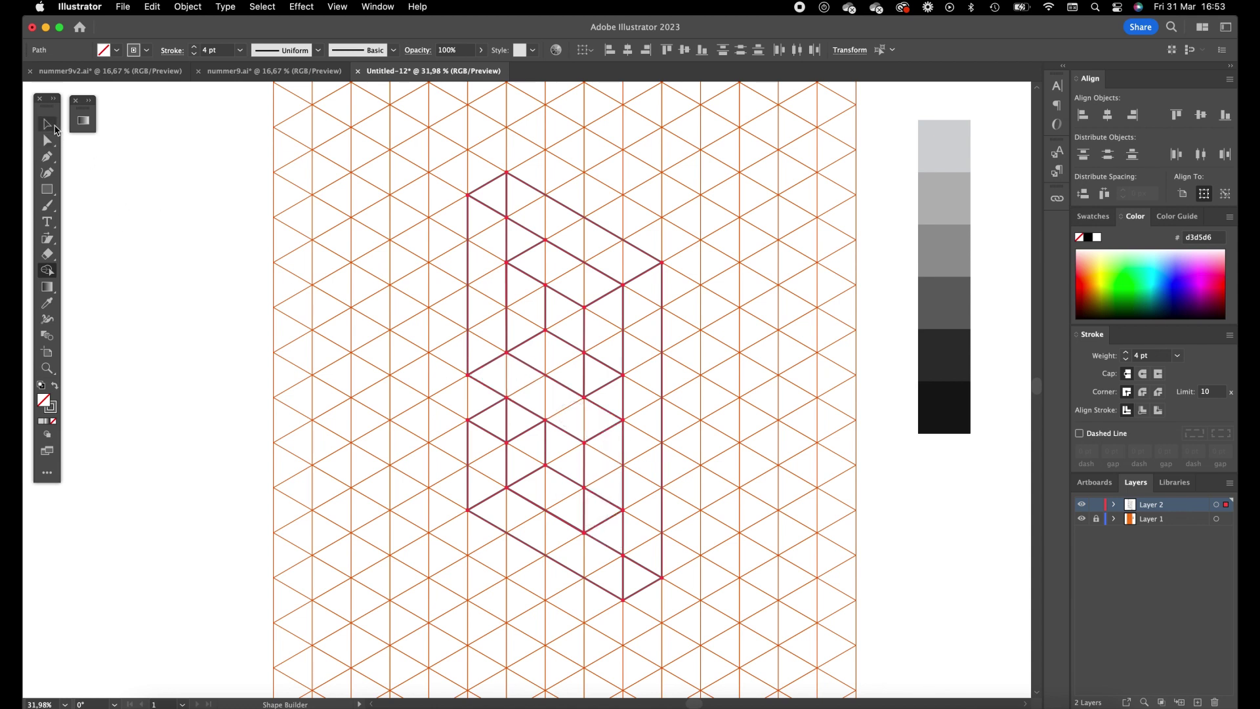
Step: Fill the top band and two horizontal inner ledges with the dark grey swatch
{"action": "left_click", "coordinate": [47, 123]}
{"action": "left_click", "coordinate": [642, 203]}
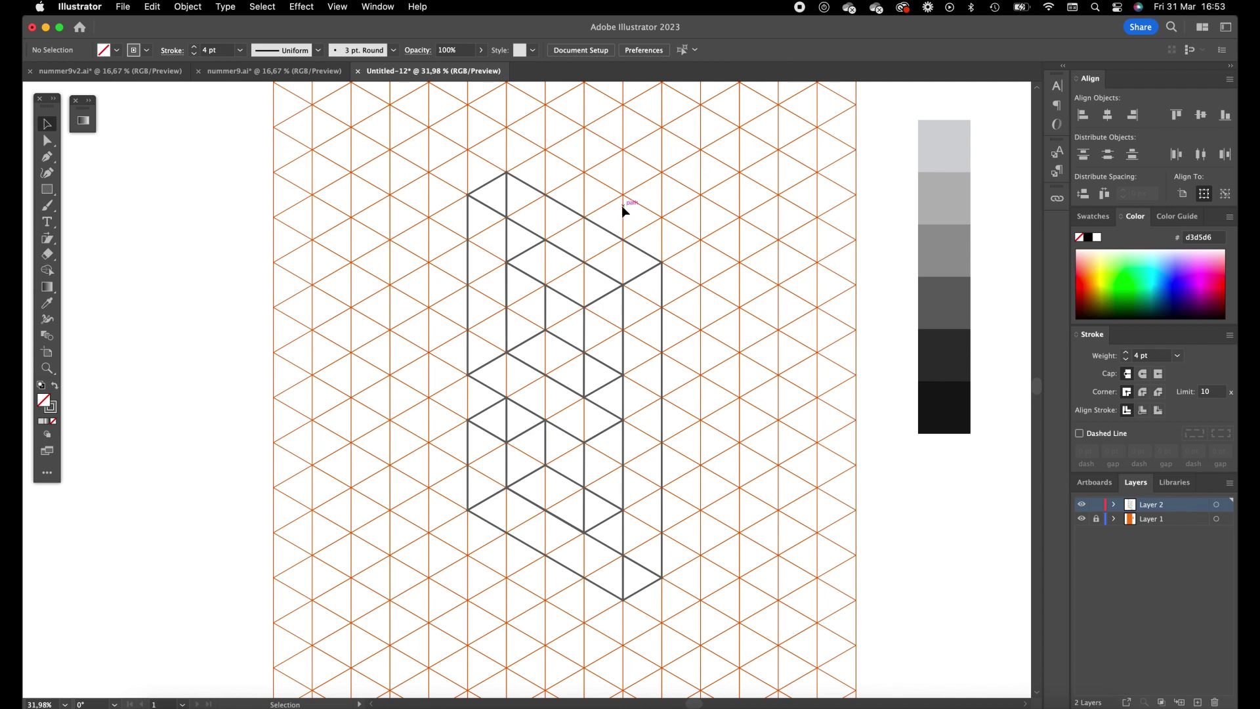
{"action": "left_click", "coordinate": [594, 229]}
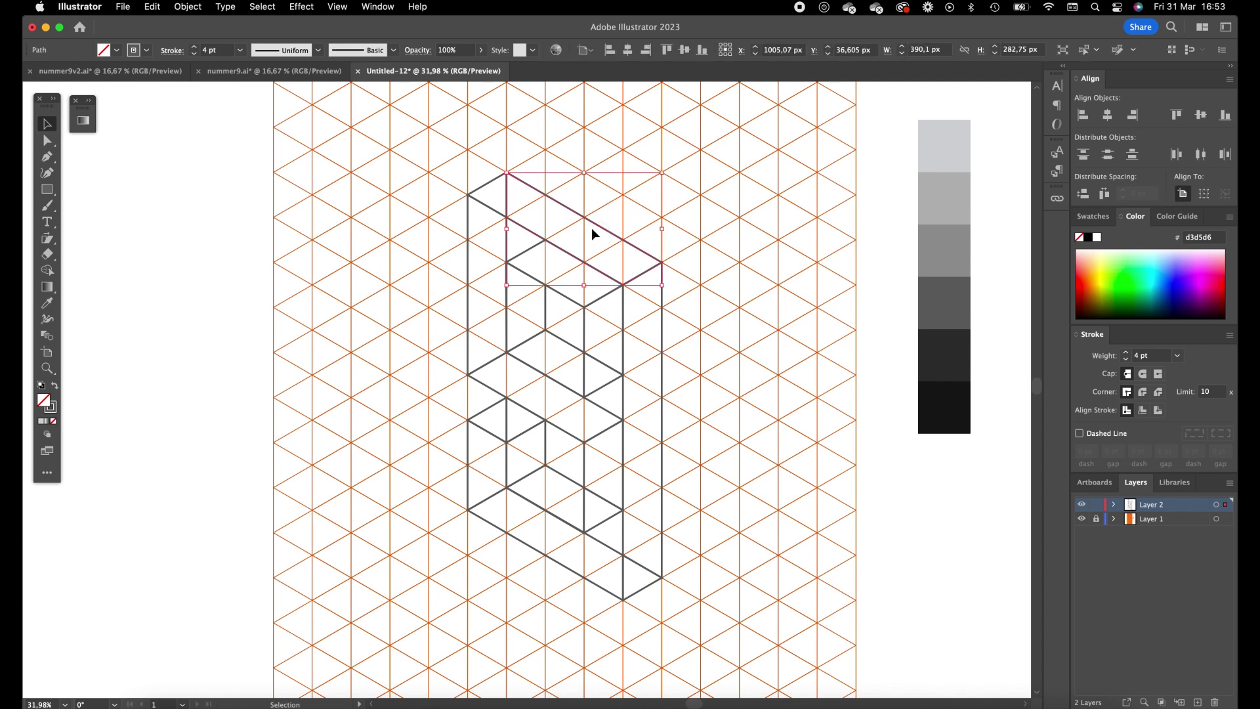
{"action": "left_click", "coordinate": [566, 341], "text": "shift"}
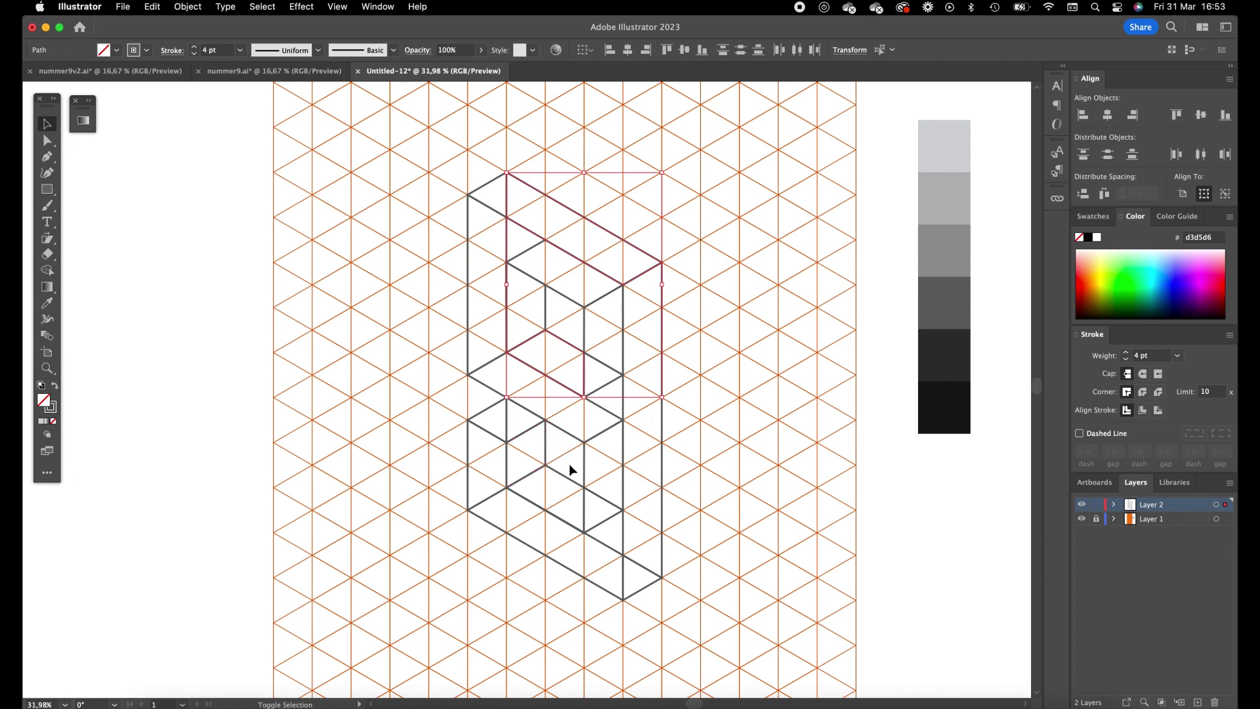
{"action": "left_click", "coordinate": [568, 486], "text": "shift"}
{"action": "key", "text": "i"}
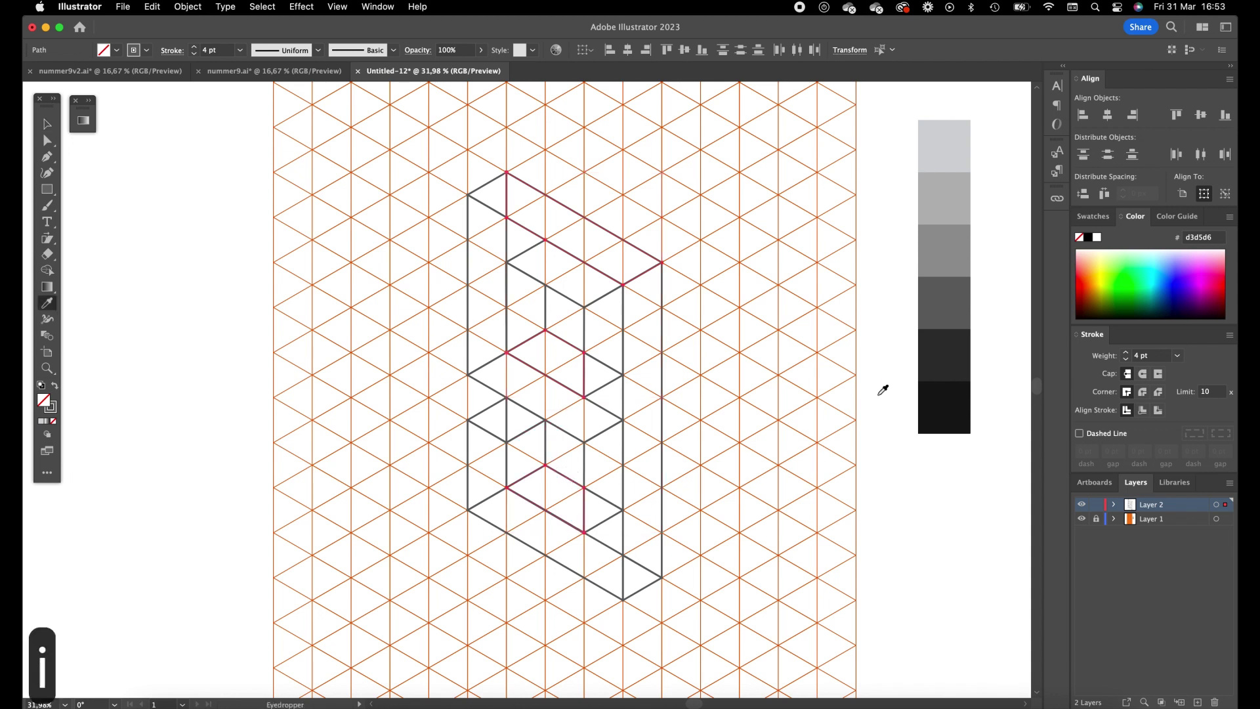
{"action": "left_click", "coordinate": [946, 361]}
Step: Fill the vertical side faces with the darkest near-black swatch
{"action": "left_click", "coordinate": [46, 124]}
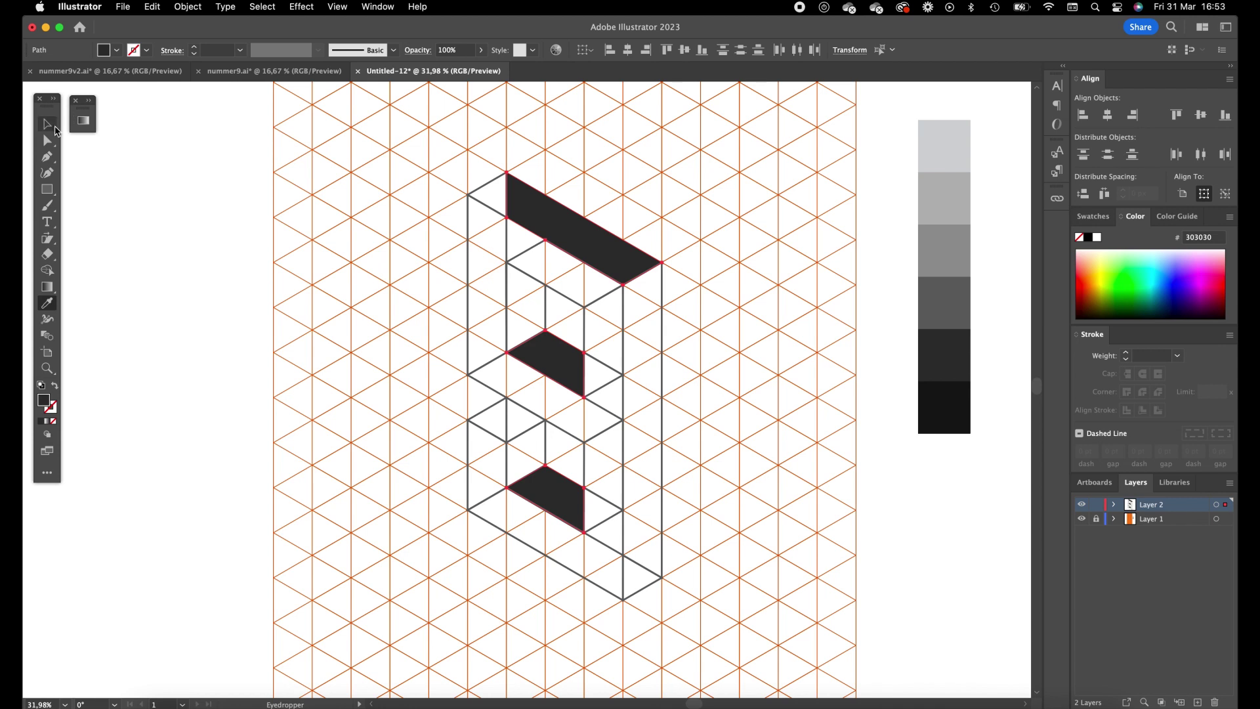
{"action": "left_click", "coordinate": [288, 136]}
{"action": "left_click", "coordinate": [541, 302]}
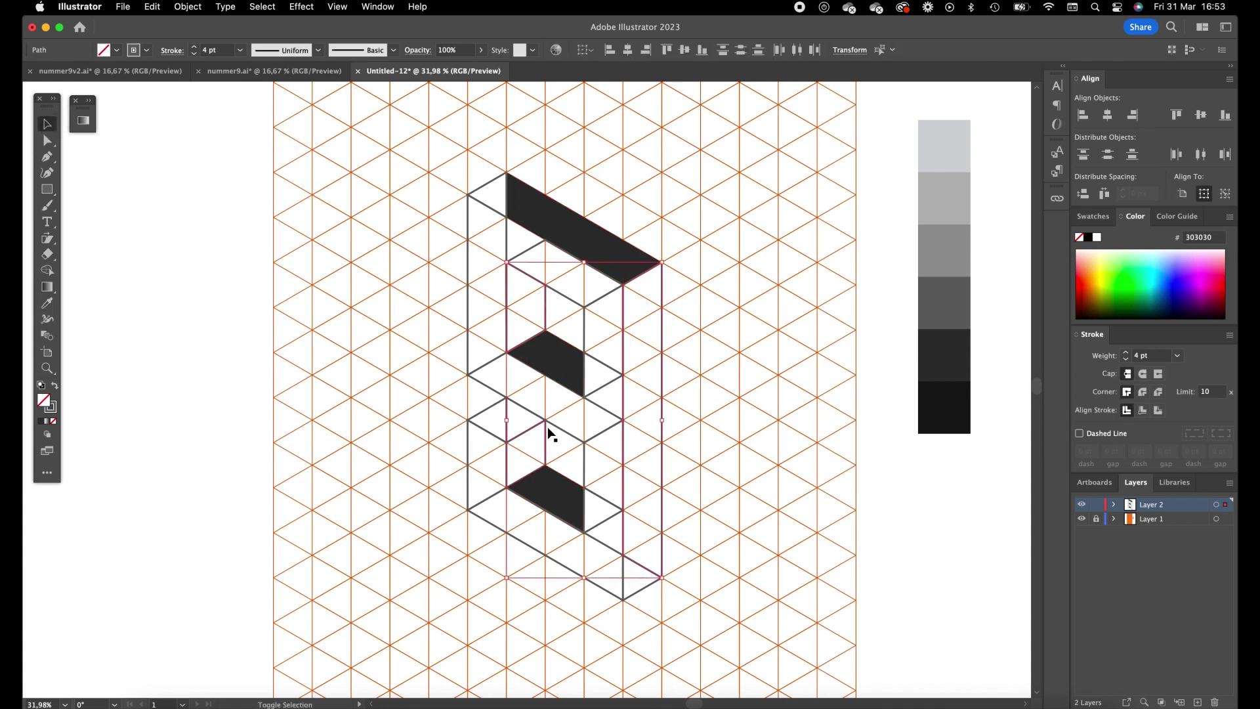
{"action": "key", "text": "i"}
{"action": "left_click", "coordinate": [948, 406]}
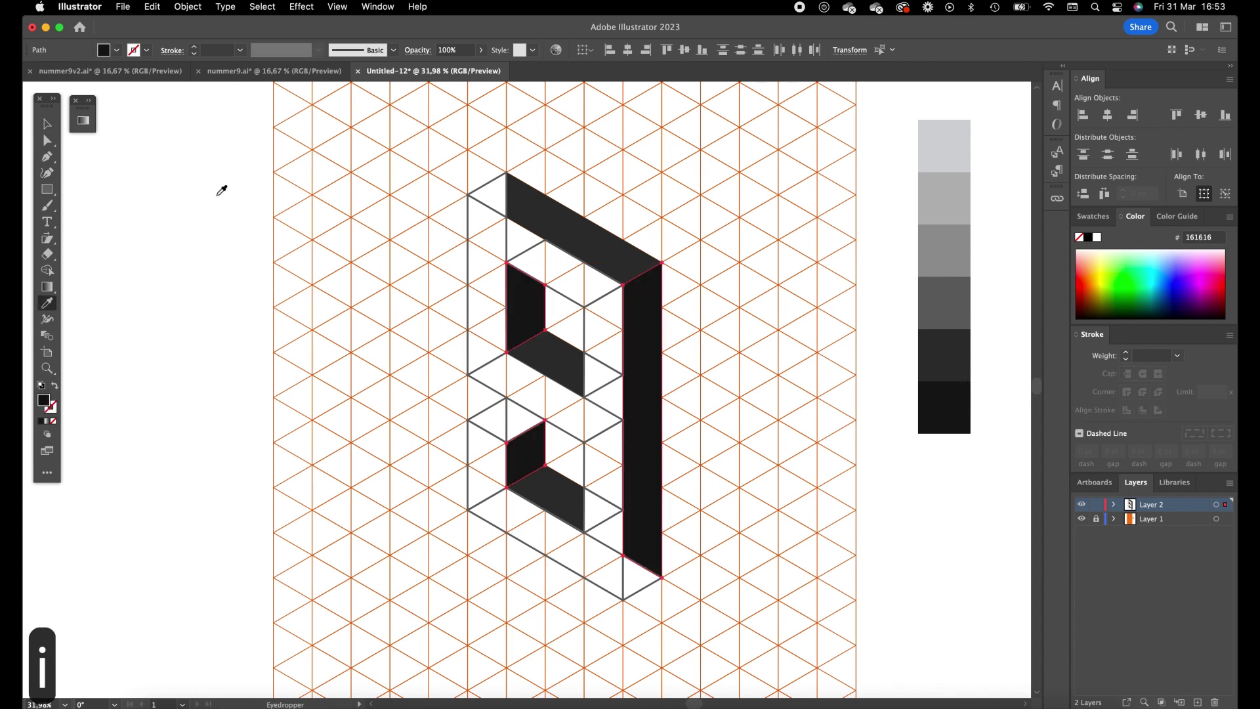
{"action": "key", "text": "v"}
{"action": "left_click", "coordinate": [317, 199]}
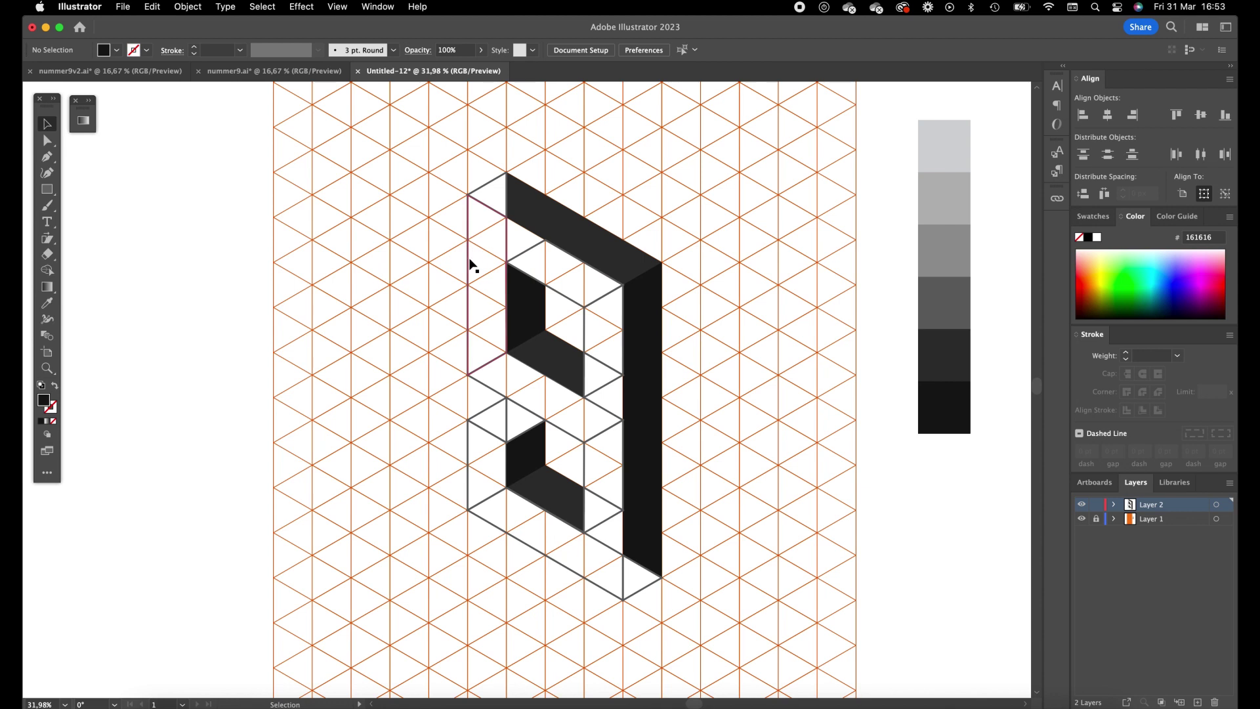
Step: Fill the three top rhombus faces with the lightest grey swatch
{"action": "left_click", "coordinate": [561, 298]}
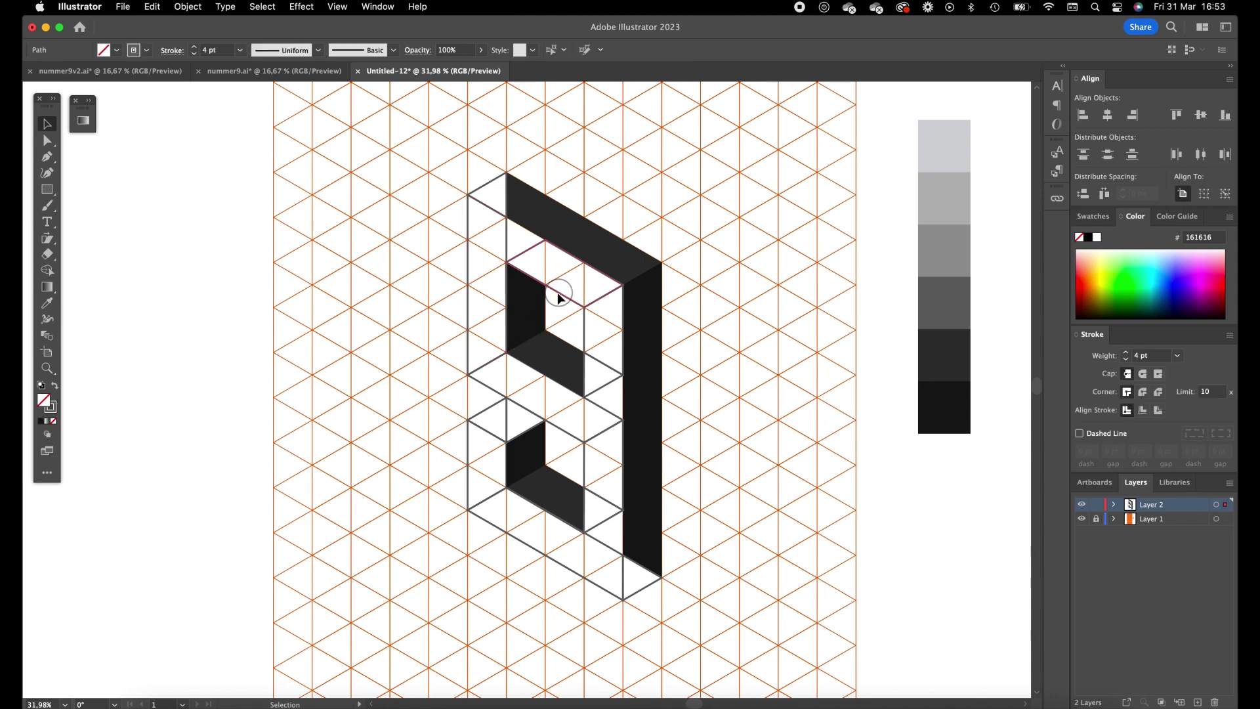
{"action": "left_click", "coordinate": [563, 433], "text": "shift"}
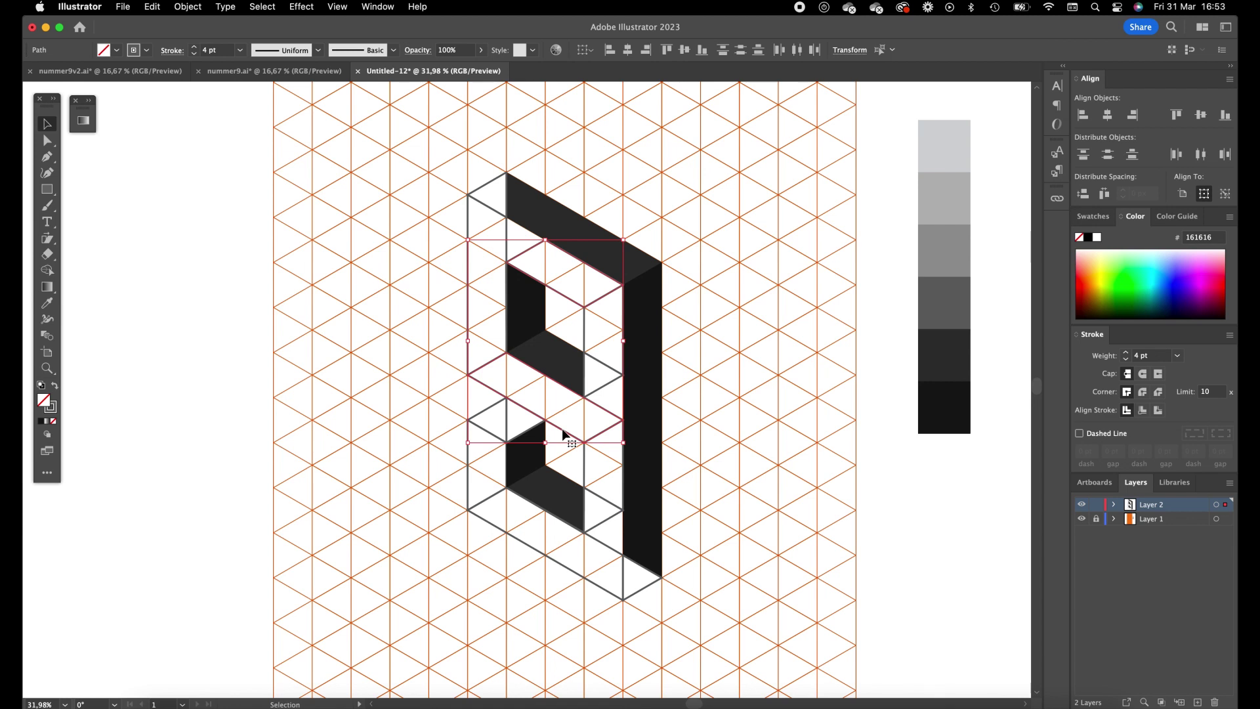
{"action": "left_click", "coordinate": [551, 565], "text": "shift"}
{"action": "key", "text": "i"}
{"action": "left_click", "coordinate": [942, 155]}
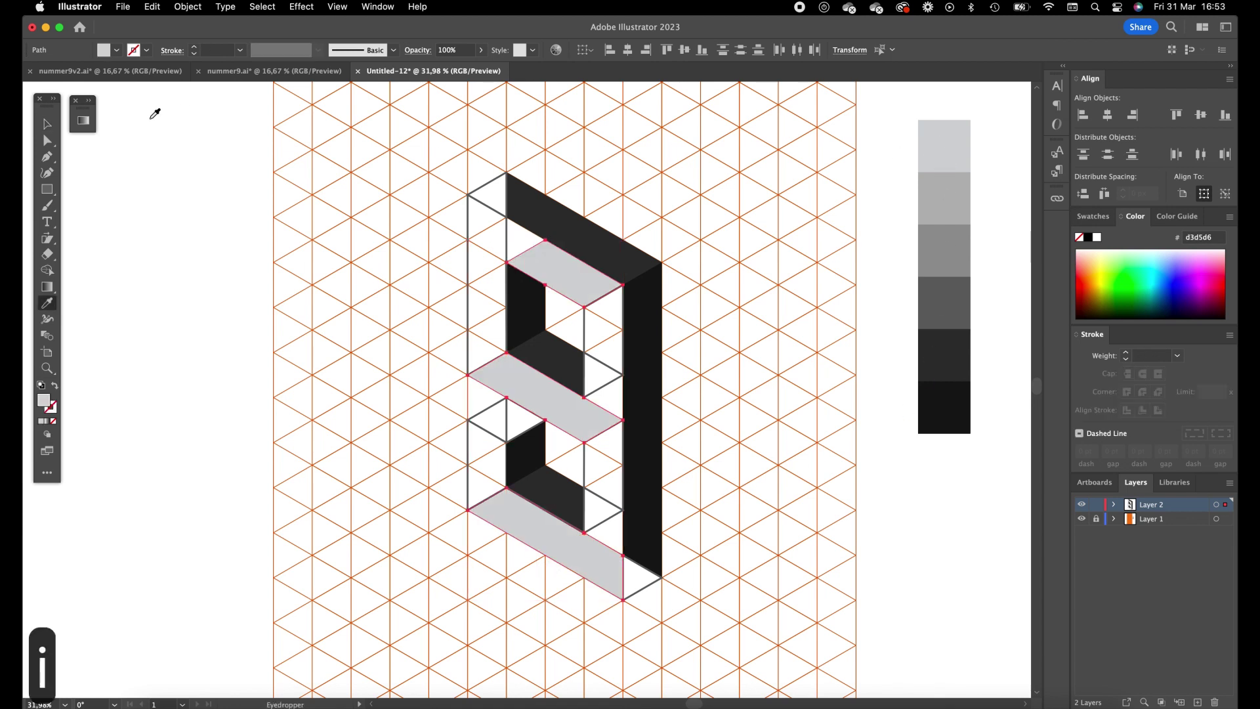
{"action": "left_click", "coordinate": [47, 124]}
{"action": "left_click", "coordinate": [479, 264]}
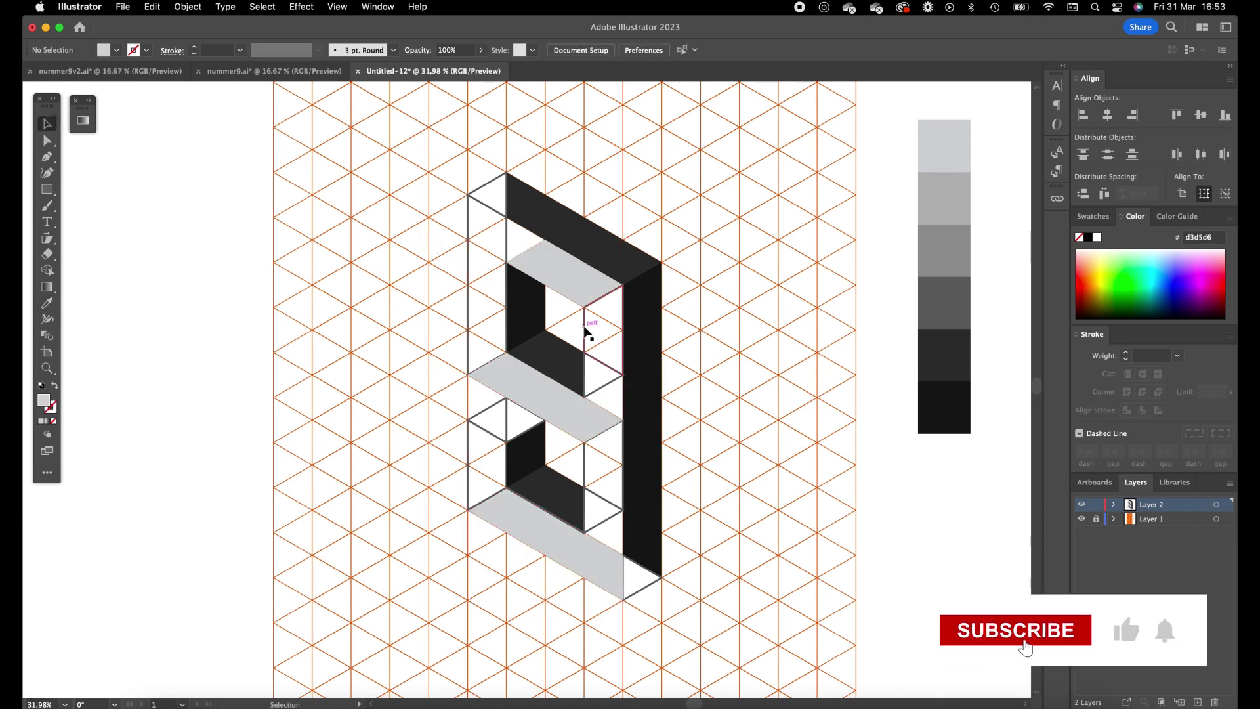
Step: Fill the four side panels with the mid-grey b7b7b7 swatch
{"action": "left_click", "coordinate": [586, 330]}
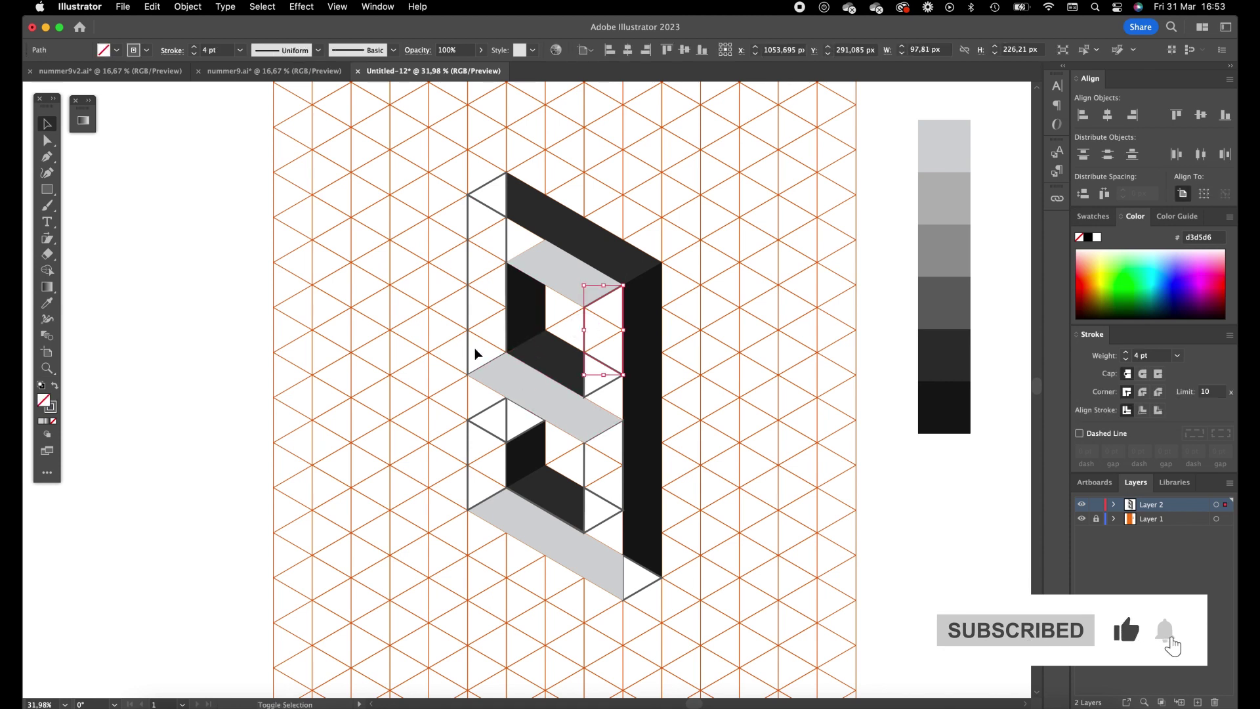
{"action": "left_click", "coordinate": [467, 315], "text": "shift"}
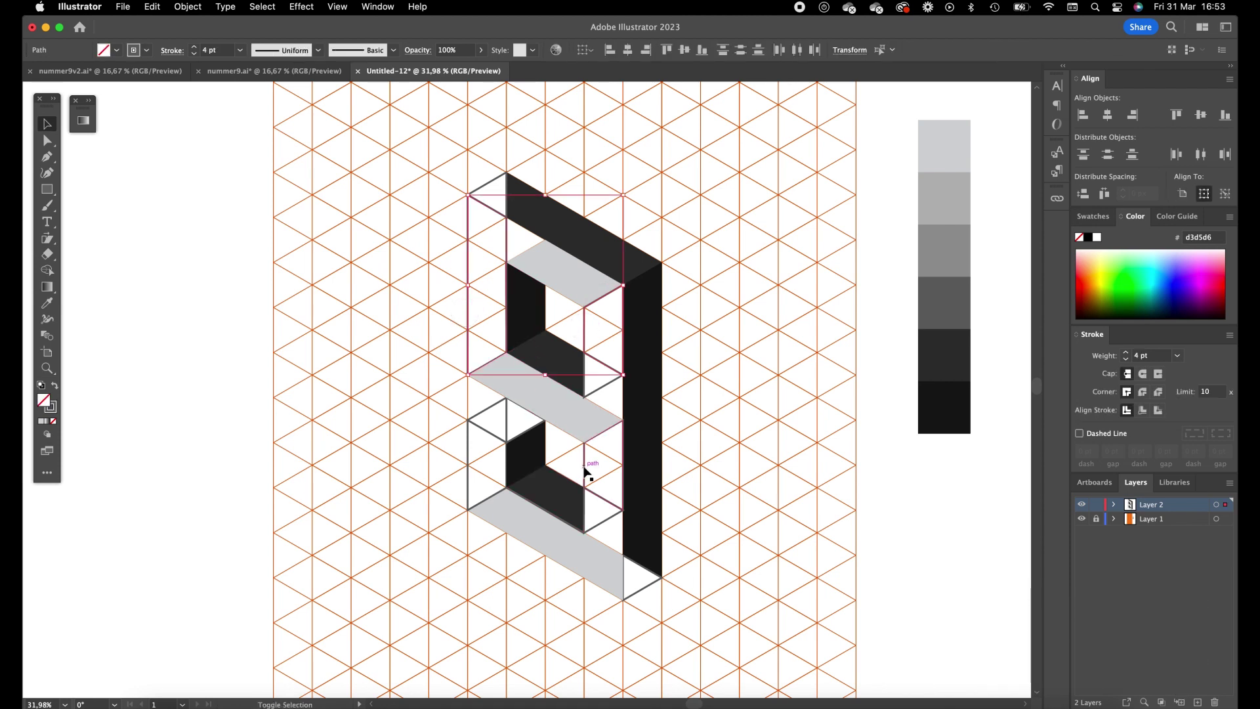
{"action": "left_click", "coordinate": [584, 469], "text": "shift"}
{"action": "left_click", "coordinate": [470, 464], "text": "shift"}
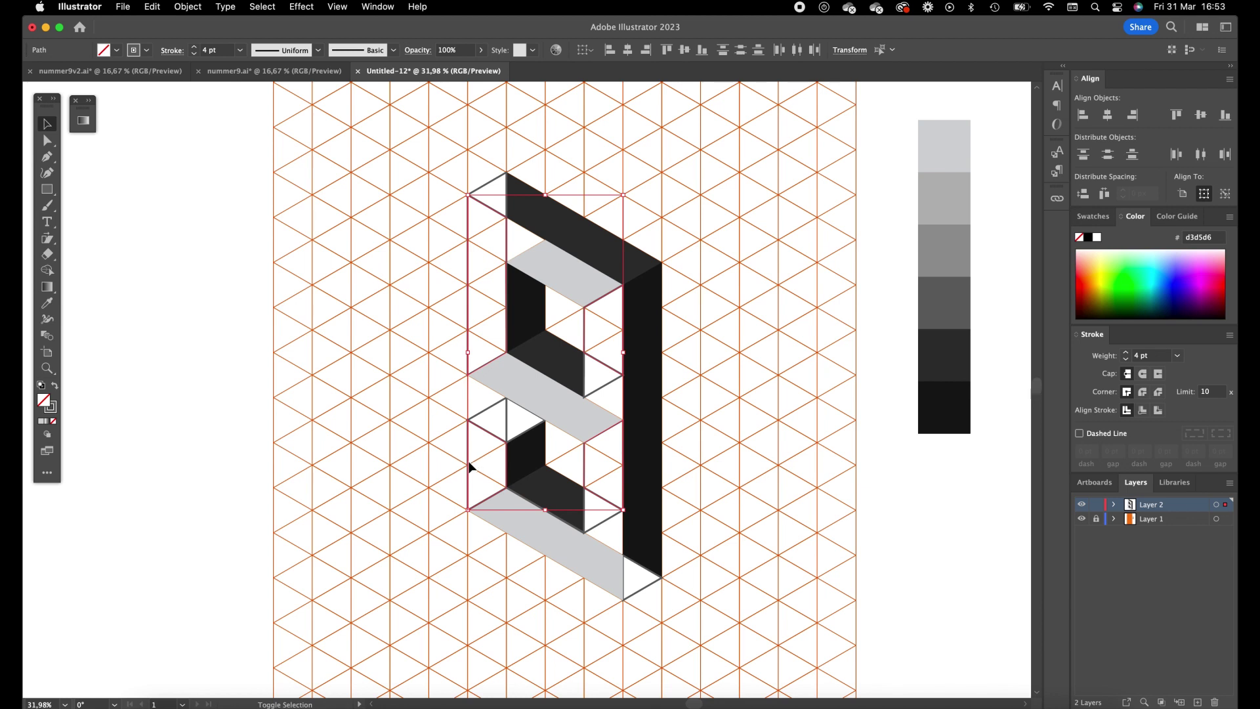
{"action": "key", "text": "i"}
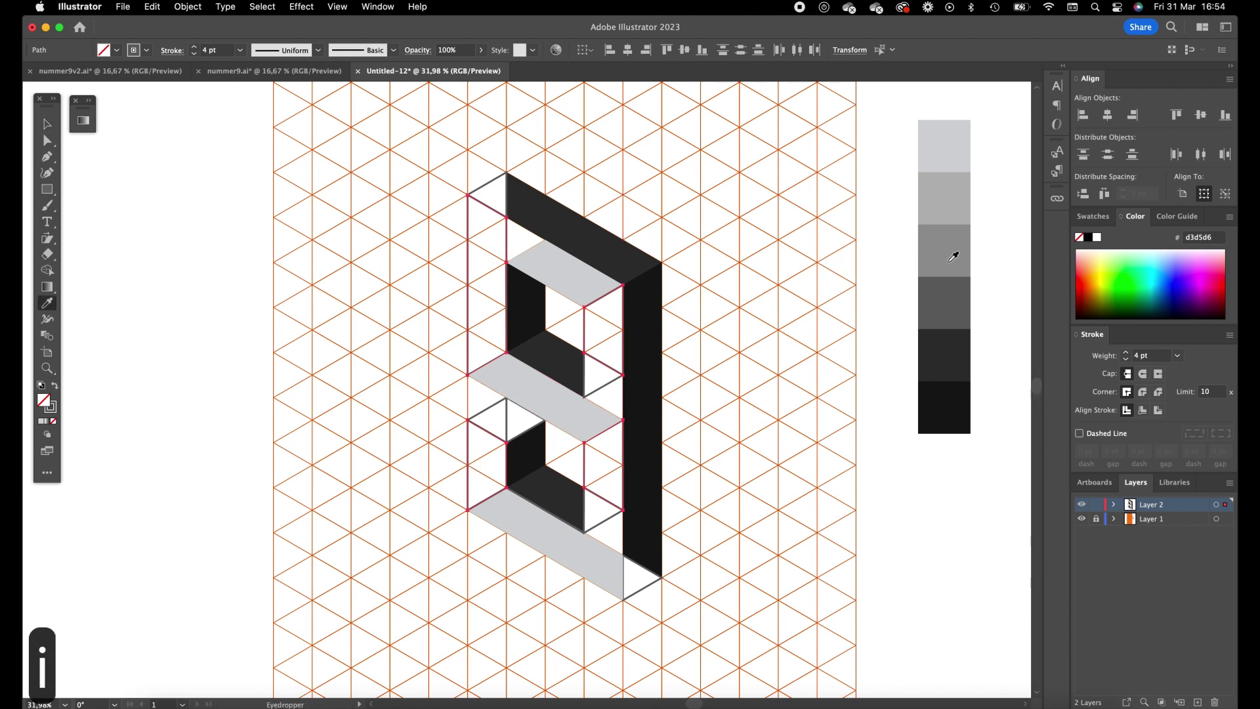
{"action": "left_click", "coordinate": [960, 183]}
{"action": "key", "text": "v"}
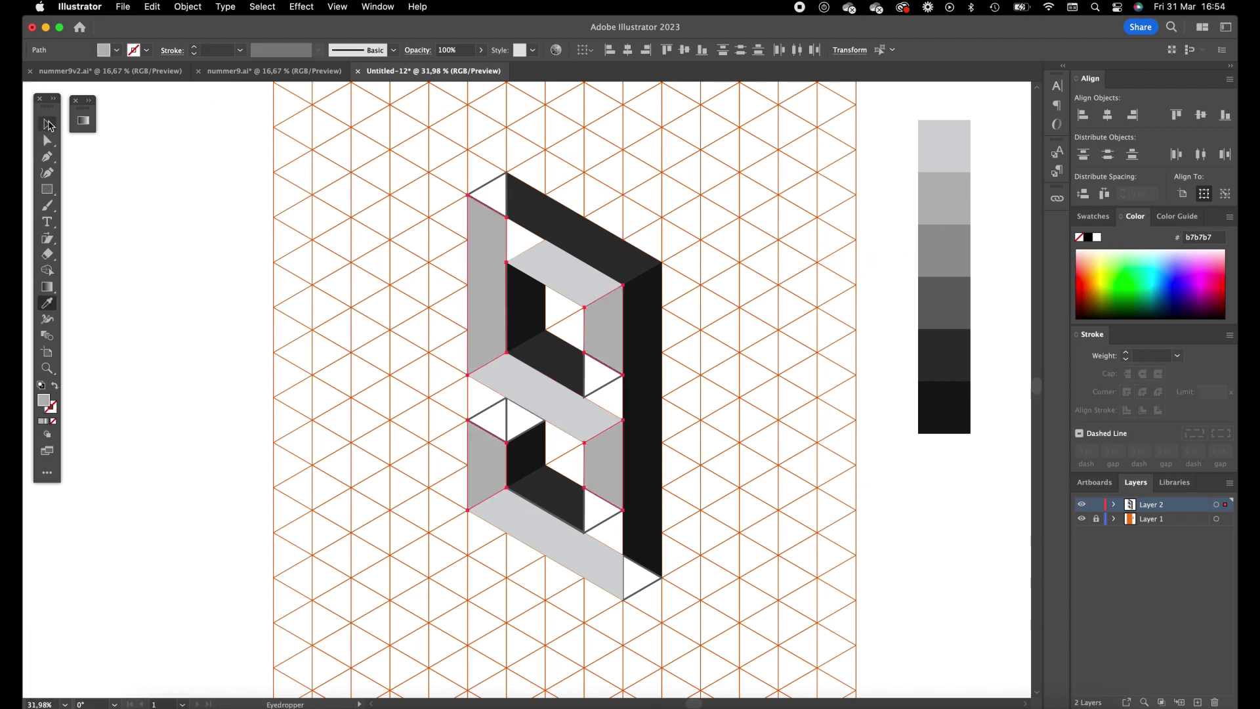
{"action": "left_click", "coordinate": [459, 278]}
Step: Select the two small triangles in the loops and switch to the Eyedropper
{"action": "left_click", "coordinate": [601, 387]}
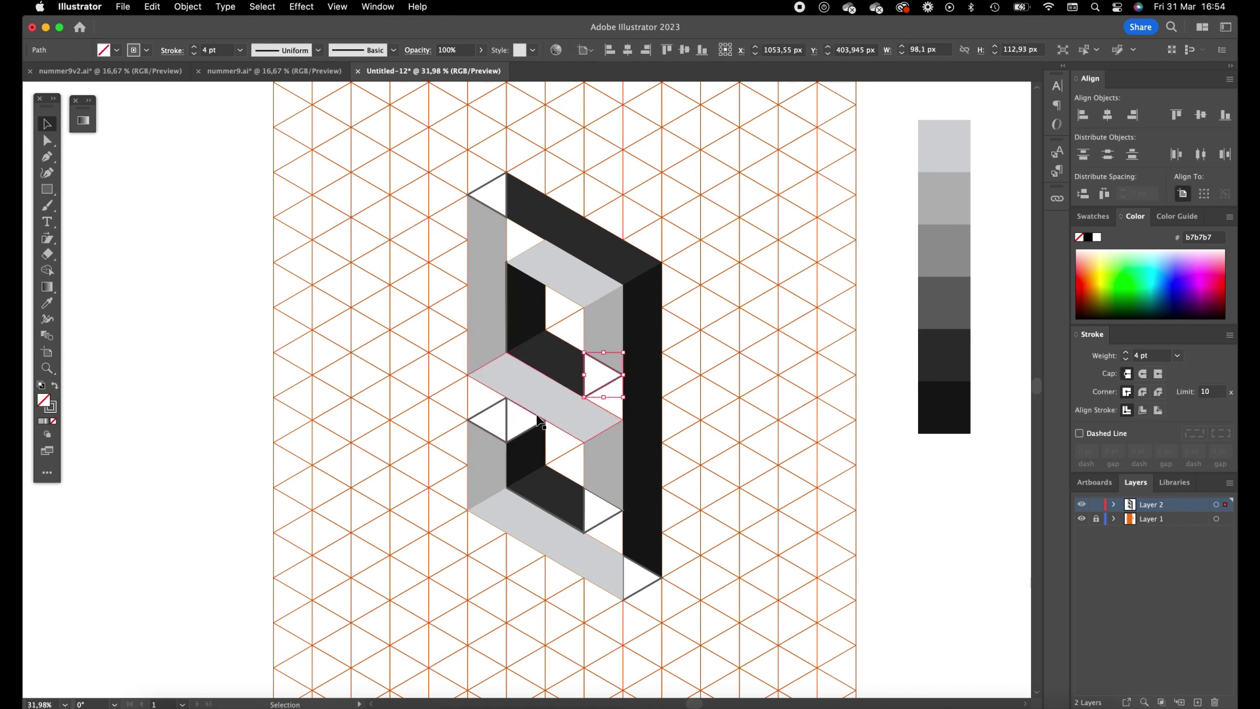
{"action": "left_click", "coordinate": [609, 522], "text": "shift"}
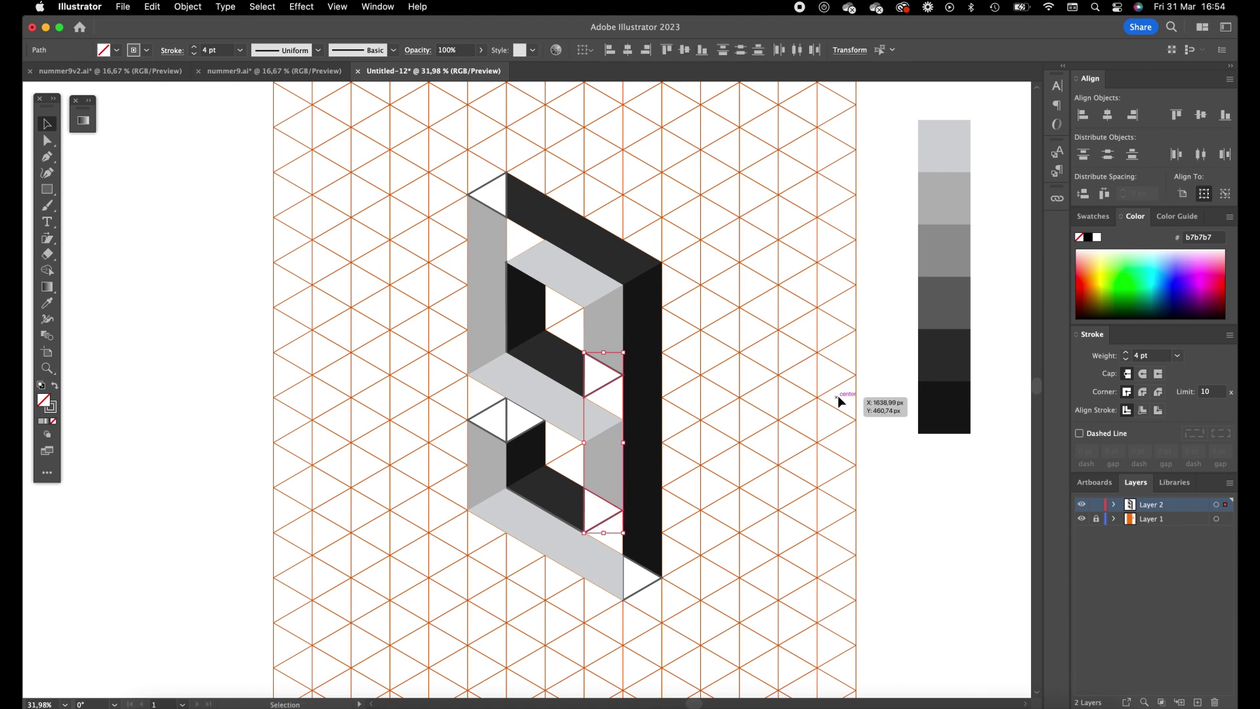
{"action": "key", "text": "i"}
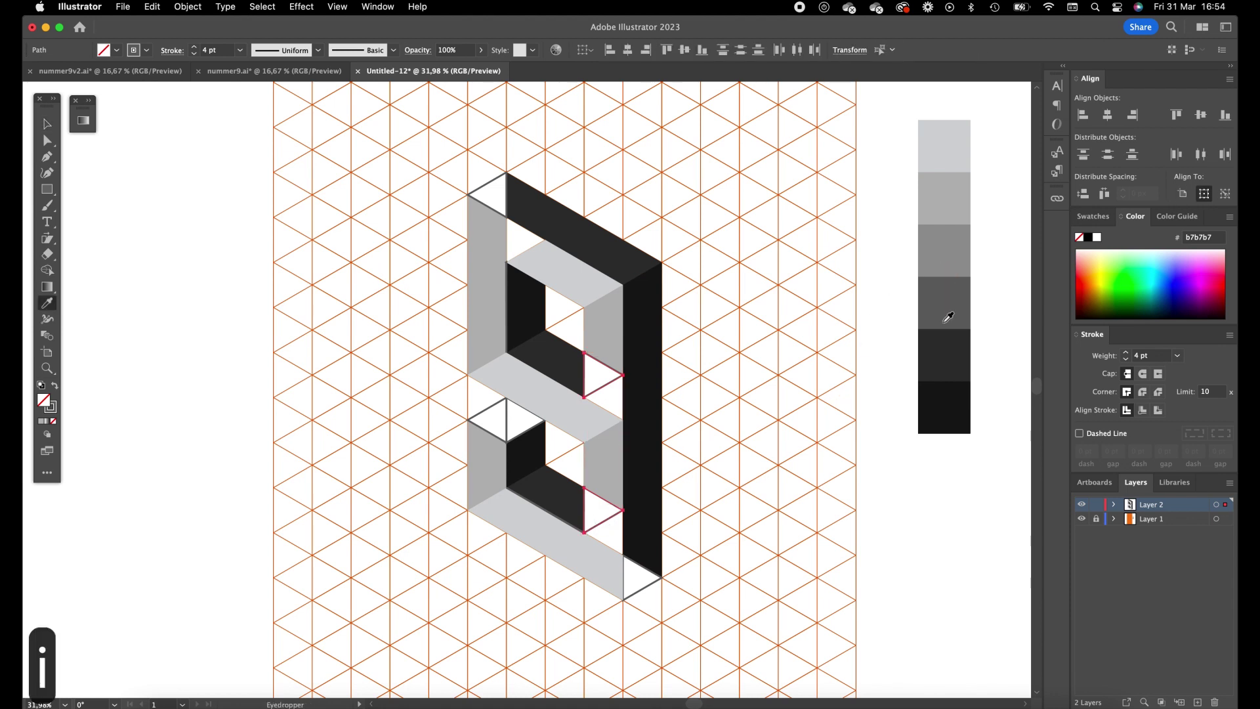
Step: Fill the two small right-hand triangles with medium grey and deselect them
{"action": "left_click", "coordinate": [950, 253]}
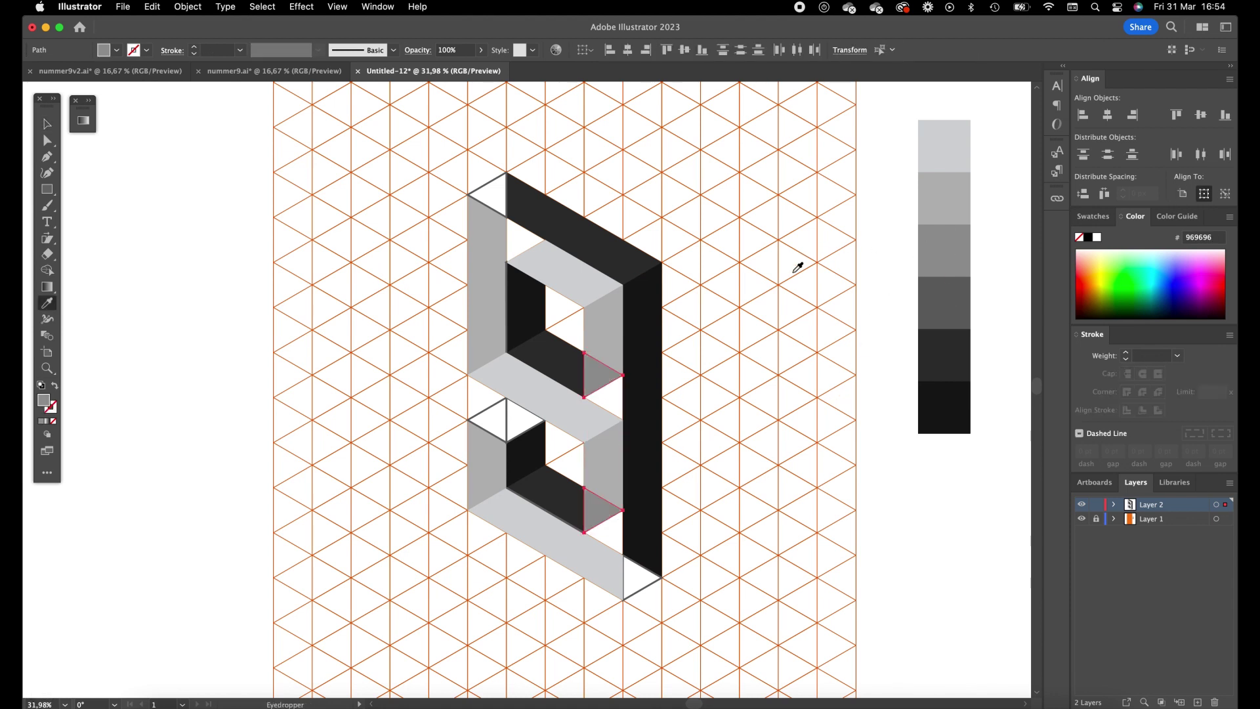
{"action": "left_click", "coordinate": [46, 129]}
{"action": "left_click", "coordinate": [337, 301]}
Step: Fill the bottom-right, left-middle and top-left corner triangles with dark grey
{"action": "left_click", "coordinate": [642, 585]}
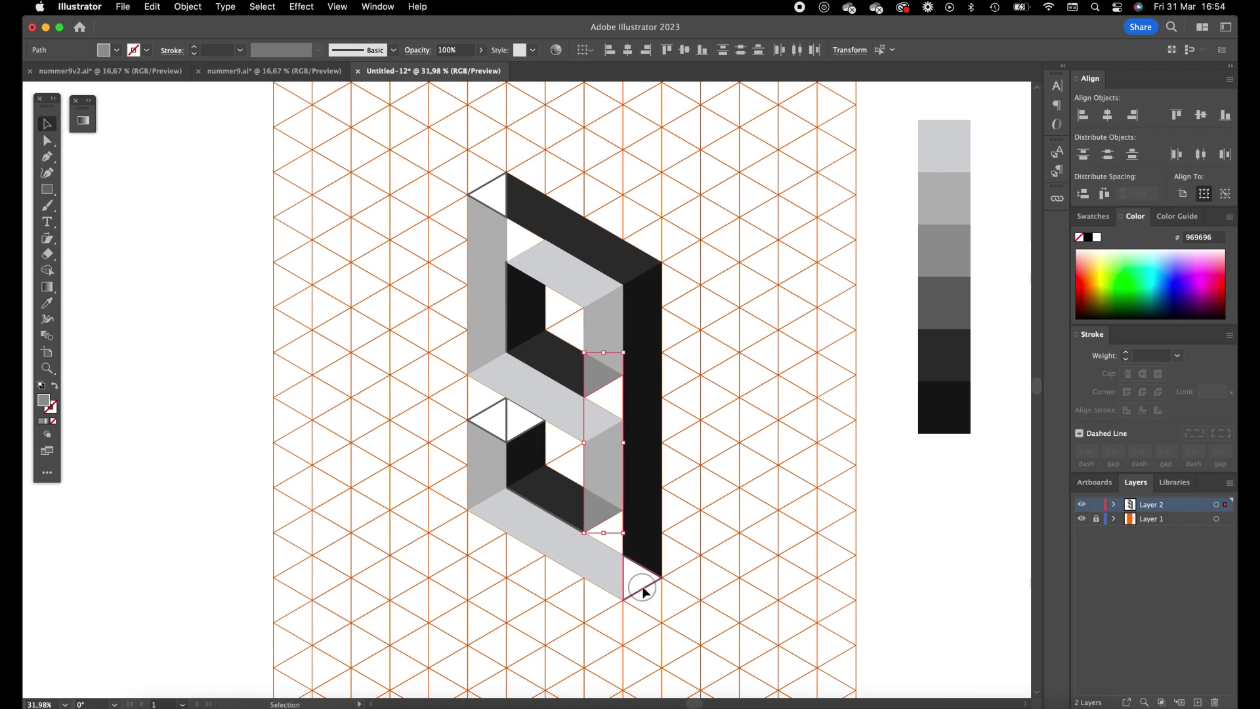
{"action": "left_click", "coordinate": [491, 414], "text": "shift"}
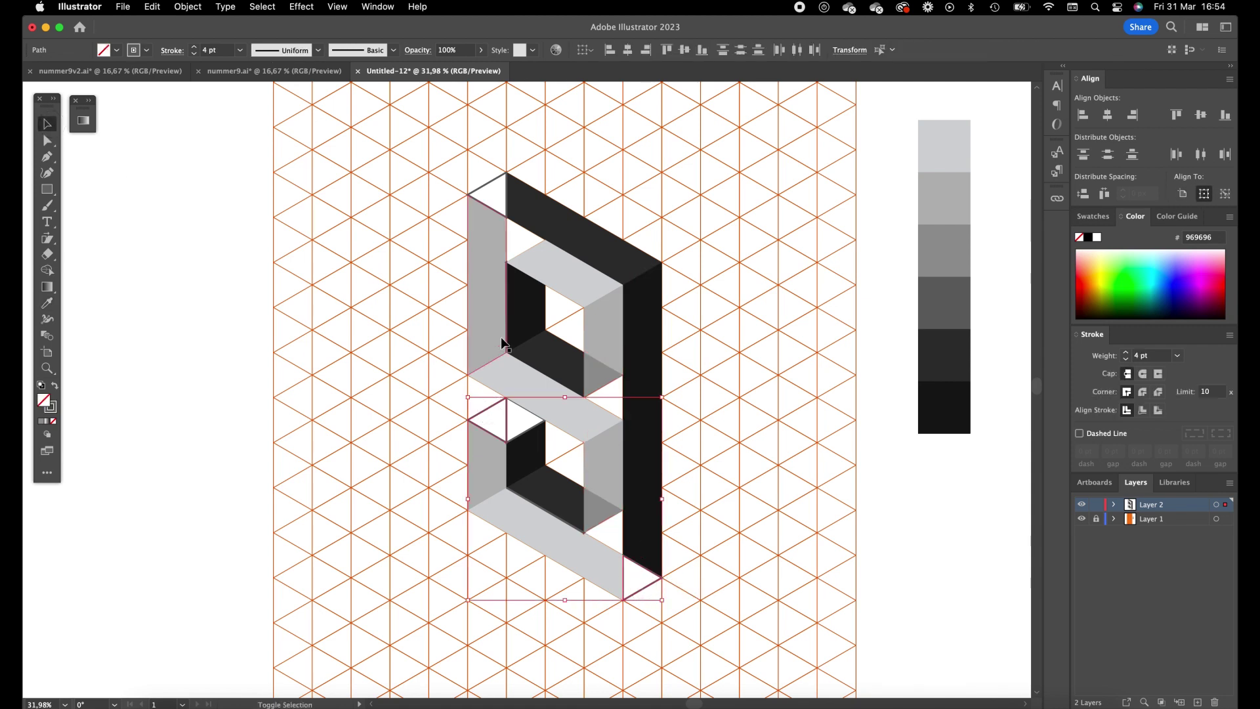
{"action": "left_click", "coordinate": [486, 191], "text": "shift"}
{"action": "key", "text": "i"}
{"action": "left_click", "coordinate": [955, 337]}
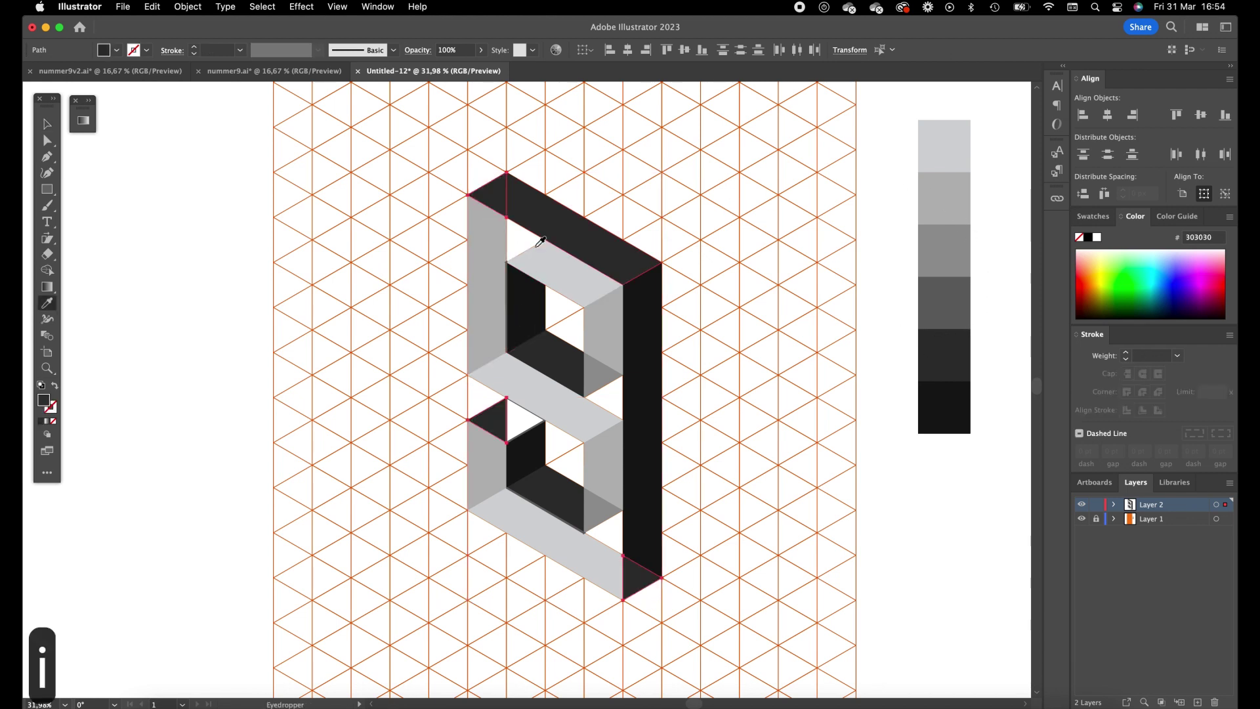
{"action": "left_click", "coordinate": [946, 305]}
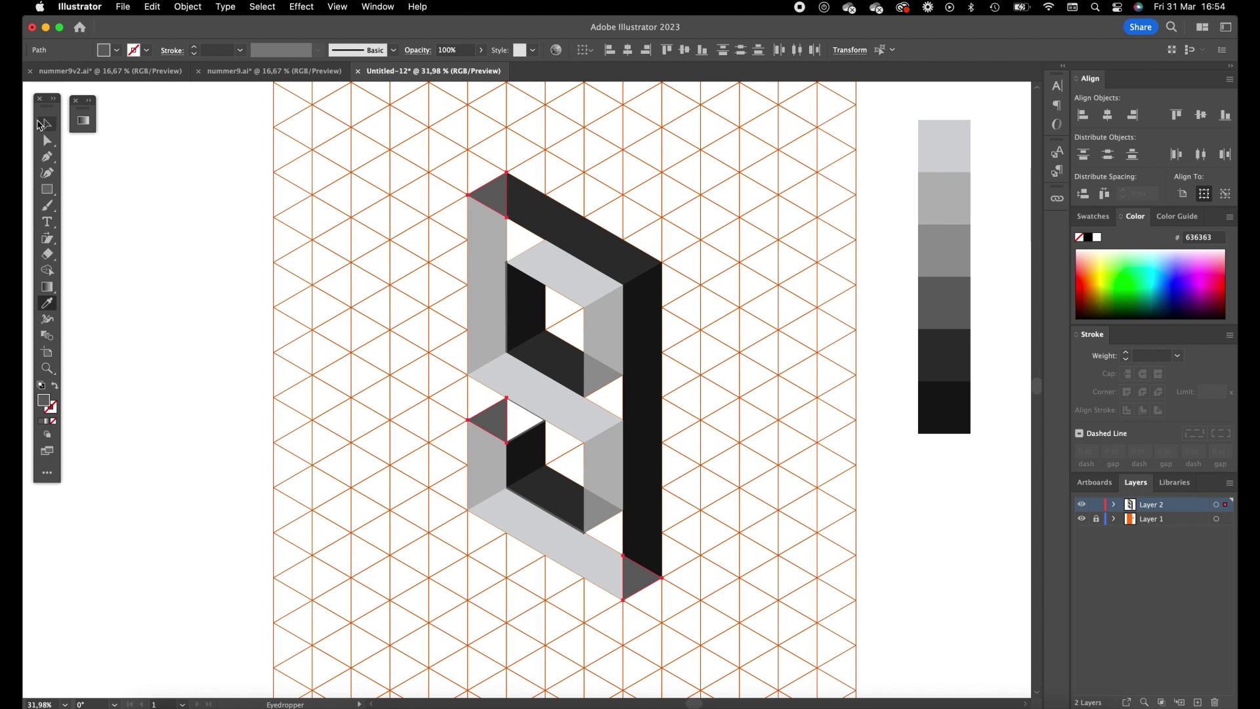
Step: Deselect the corner triangles and select the small triangle inside the lower loop
{"action": "left_click", "coordinate": [43, 124]}
{"action": "left_click", "coordinate": [455, 376]}
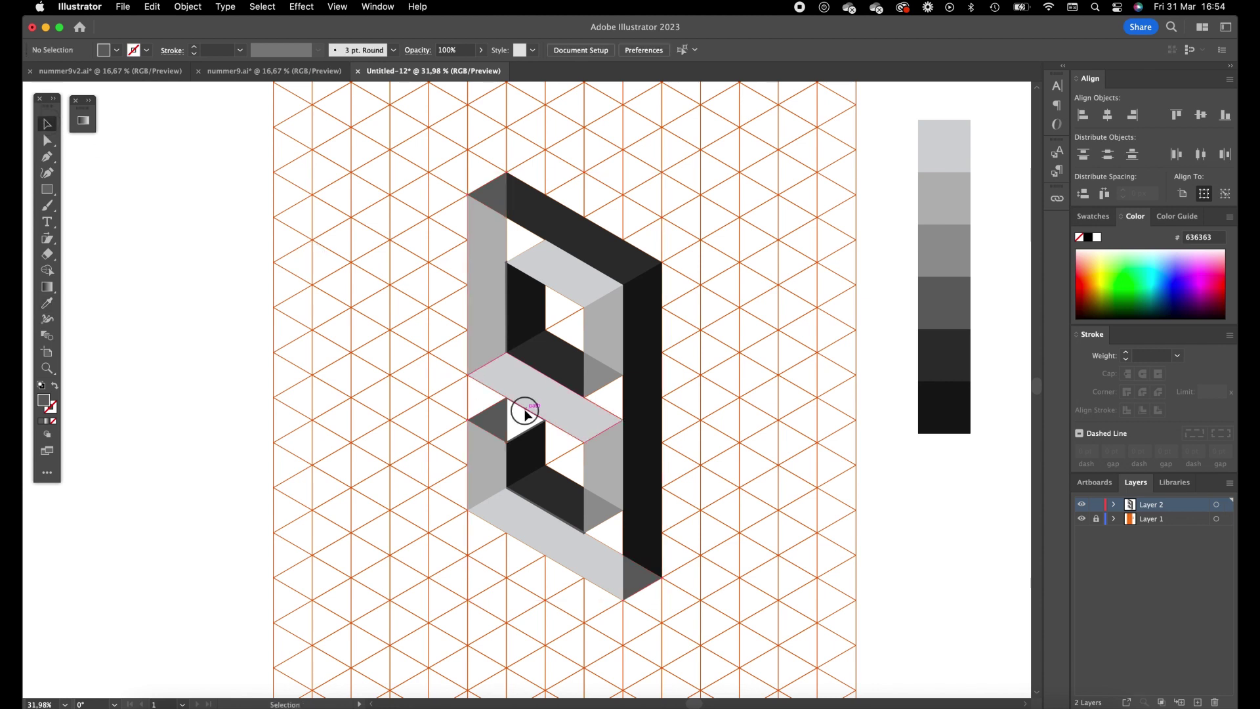
{"action": "left_click", "coordinate": [526, 425]}
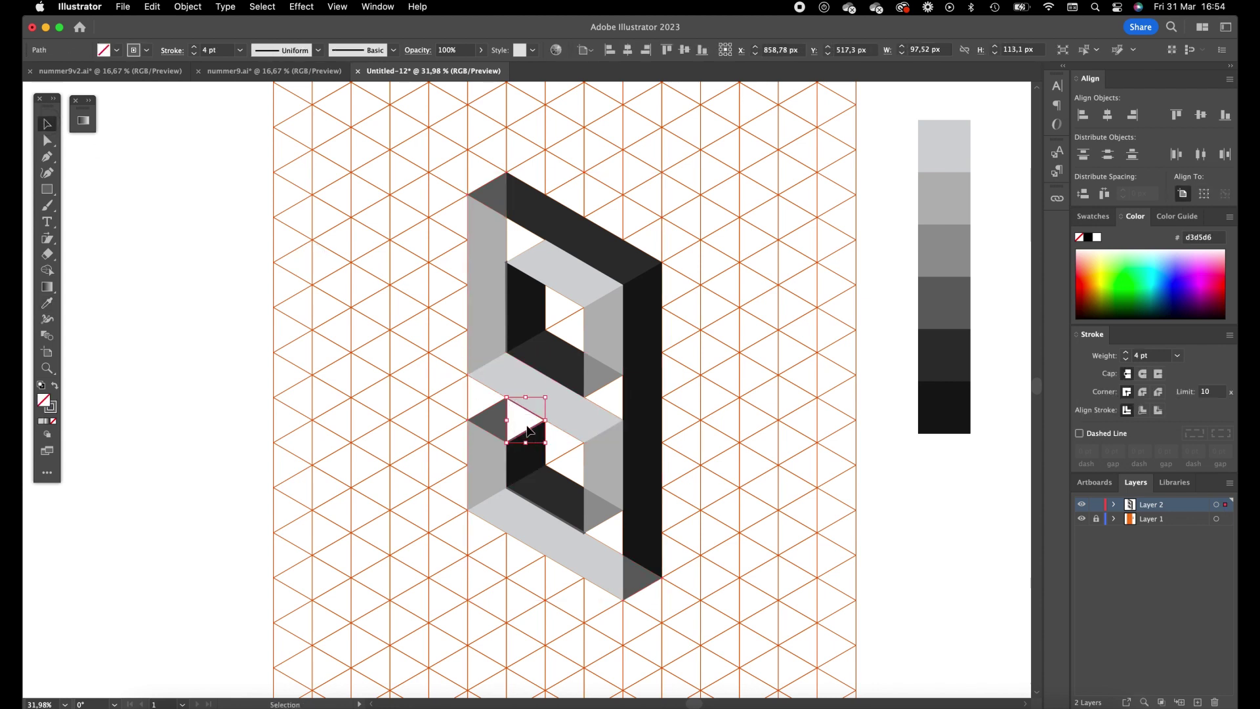
Step: Fill the lower loop's inner triangle with near-black grey
{"action": "key", "text": "i"}
{"action": "left_click", "coordinate": [943, 361]}
{"action": "key", "text": "v"}
Step: Select all faces of the 9 and set their stroke to None
{"action": "key", "text": "super+a"}
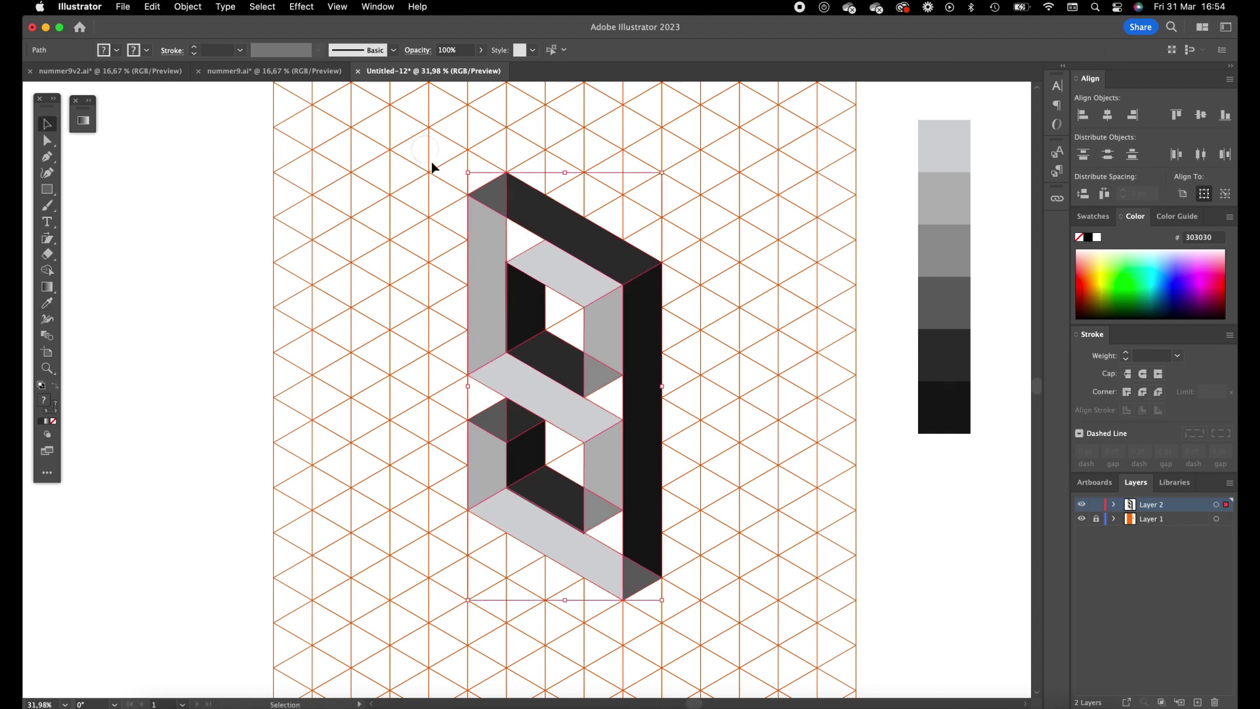
{"action": "left_click", "coordinate": [817, 265]}
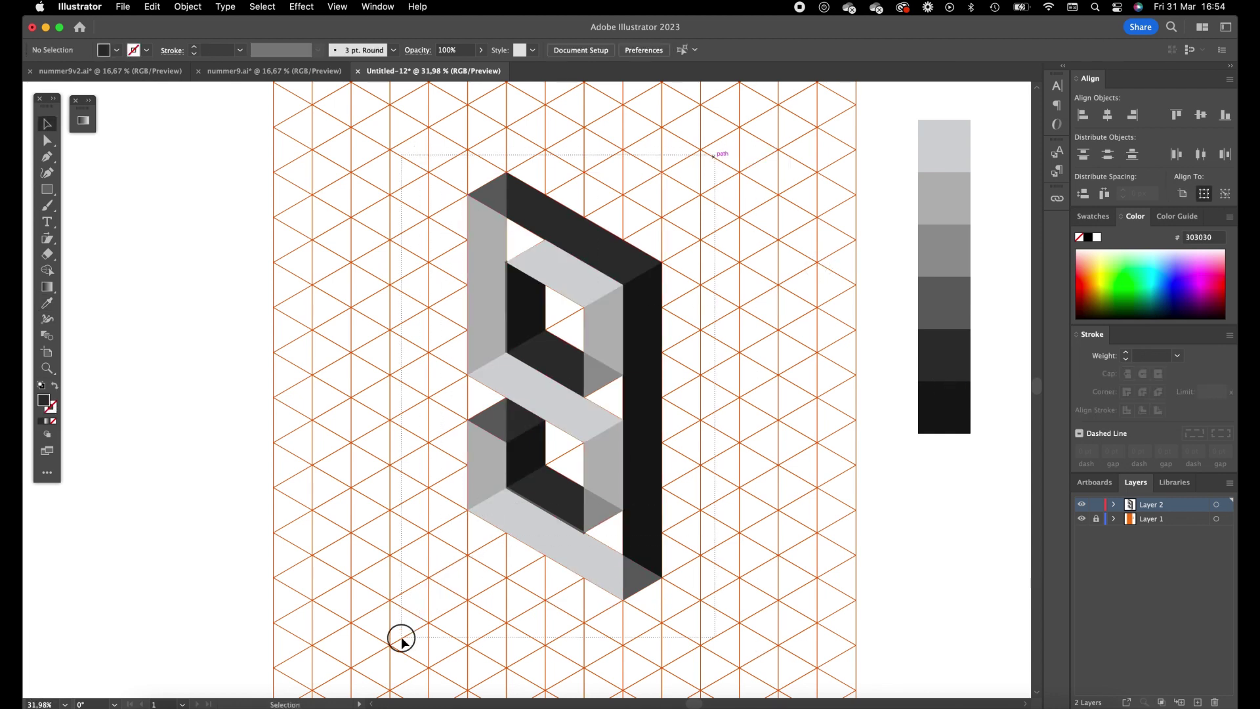
{"action": "key", "text": "super+a"}
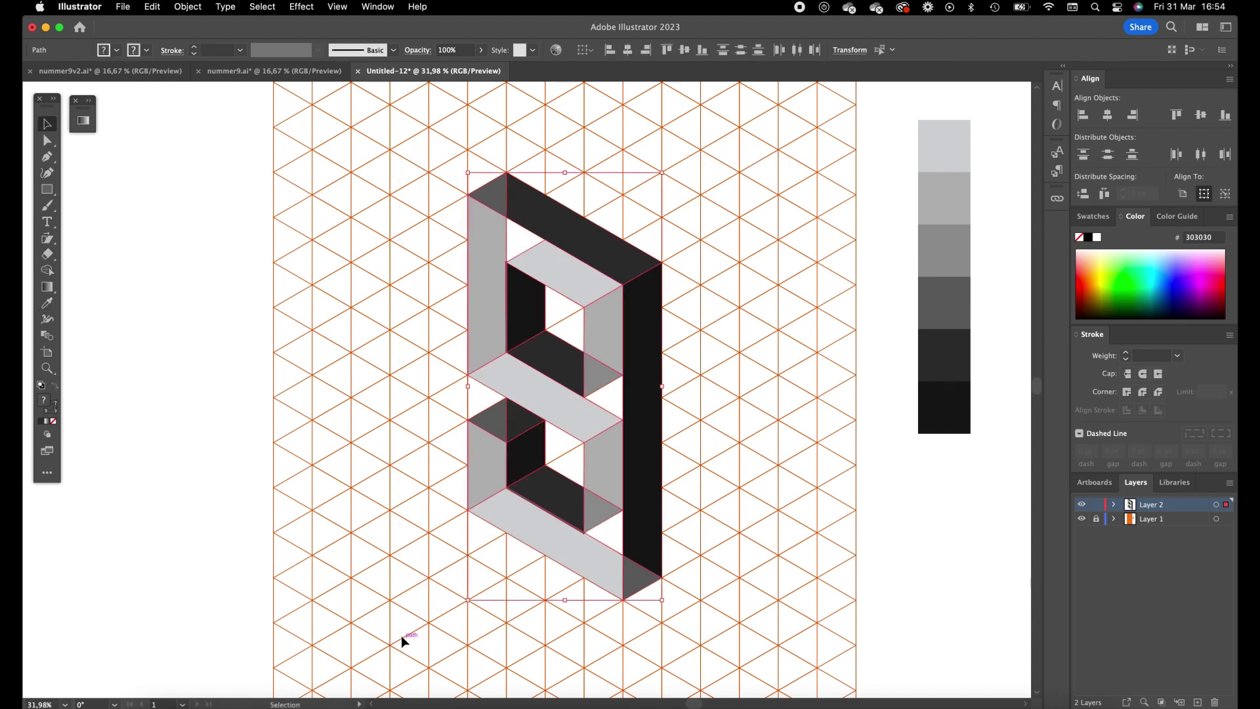
{"action": "left_click", "coordinate": [55, 423]}
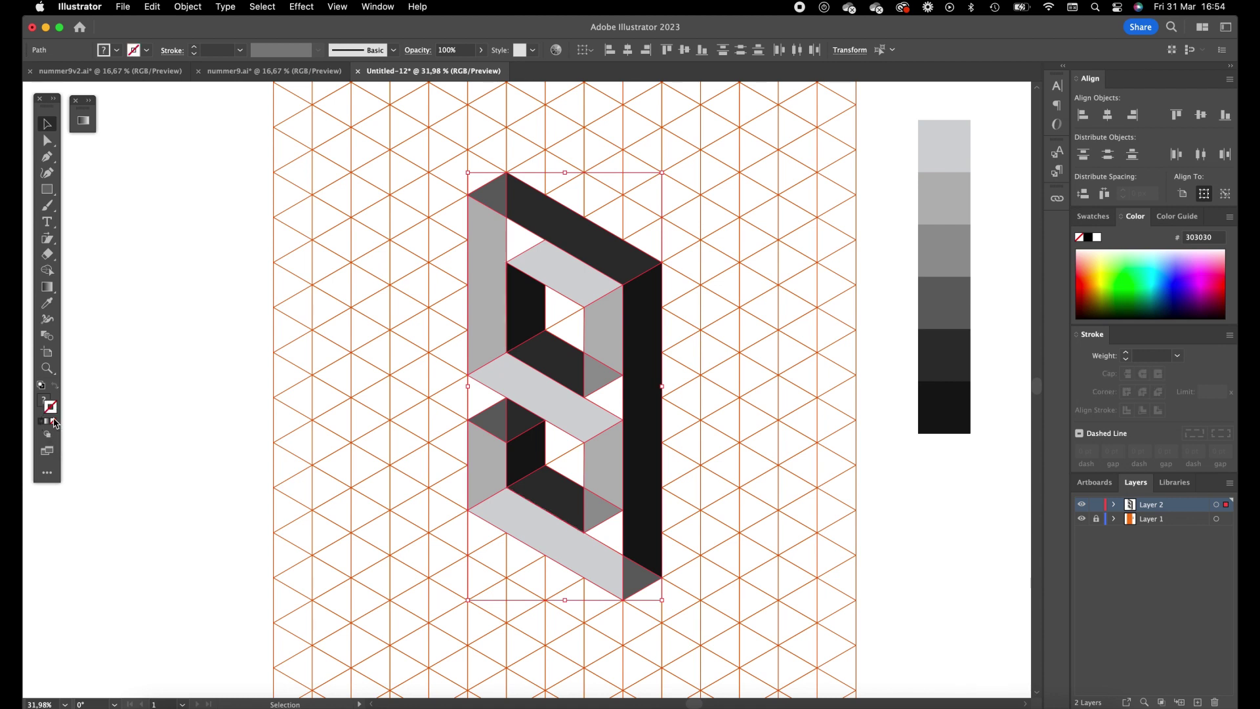
{"action": "left_click_drag", "start_coordinate": [352, 135], "coordinate": [717, 627]}
Step: Hide Layer 1's isometric grid and deselect, leaving the grey 9 on white
{"action": "key", "text": "v"}
{"action": "left_click", "coordinate": [1082, 519]}
{"action": "left_click", "coordinate": [857, 502]}
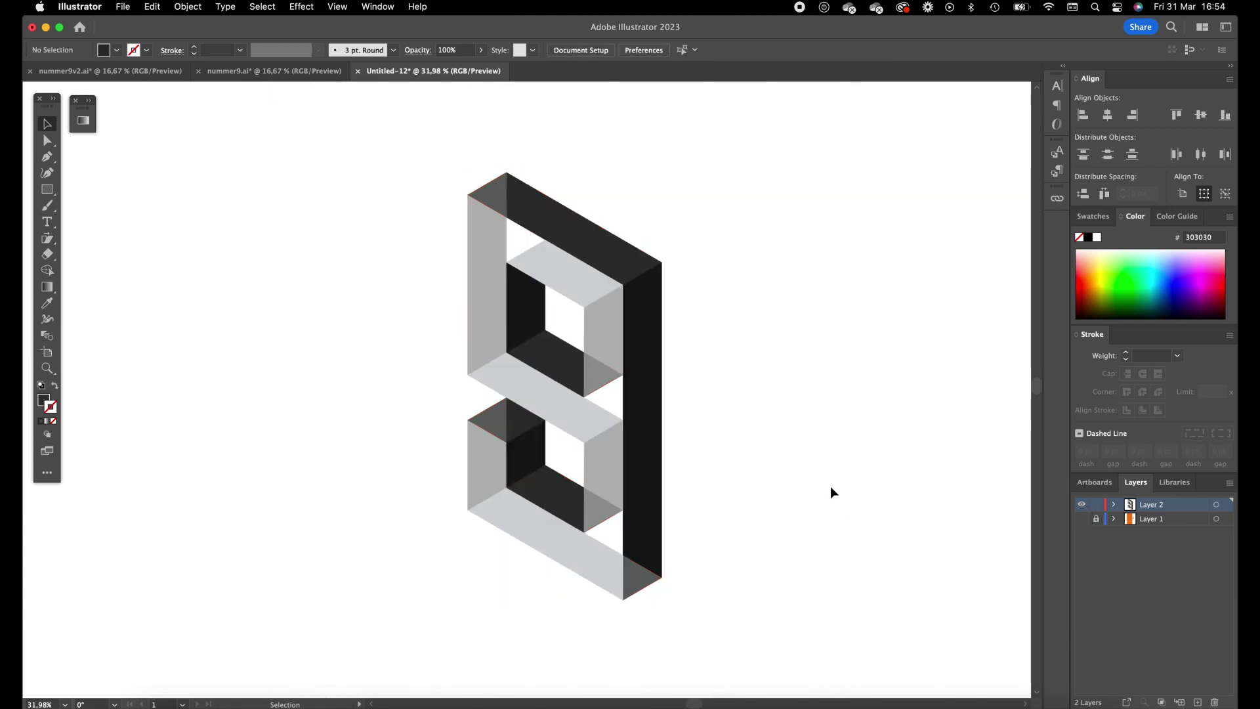